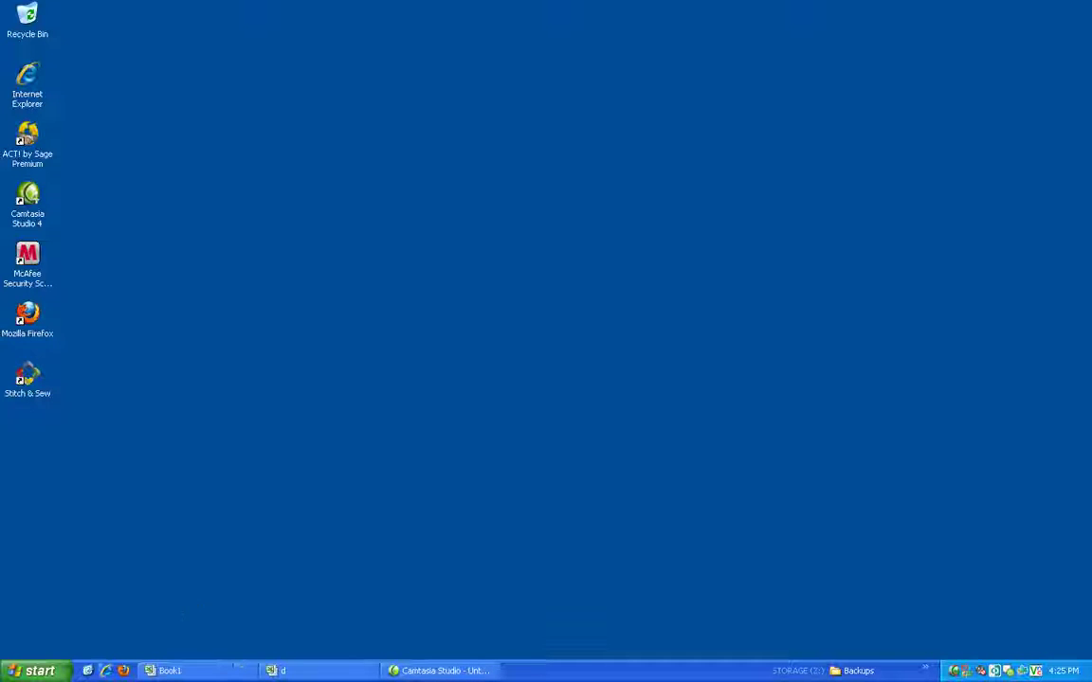
# - Browse to the temp folder on Local Disk (C:) to check for the mod folder, and close the window
pyautogui.click(38, 671)
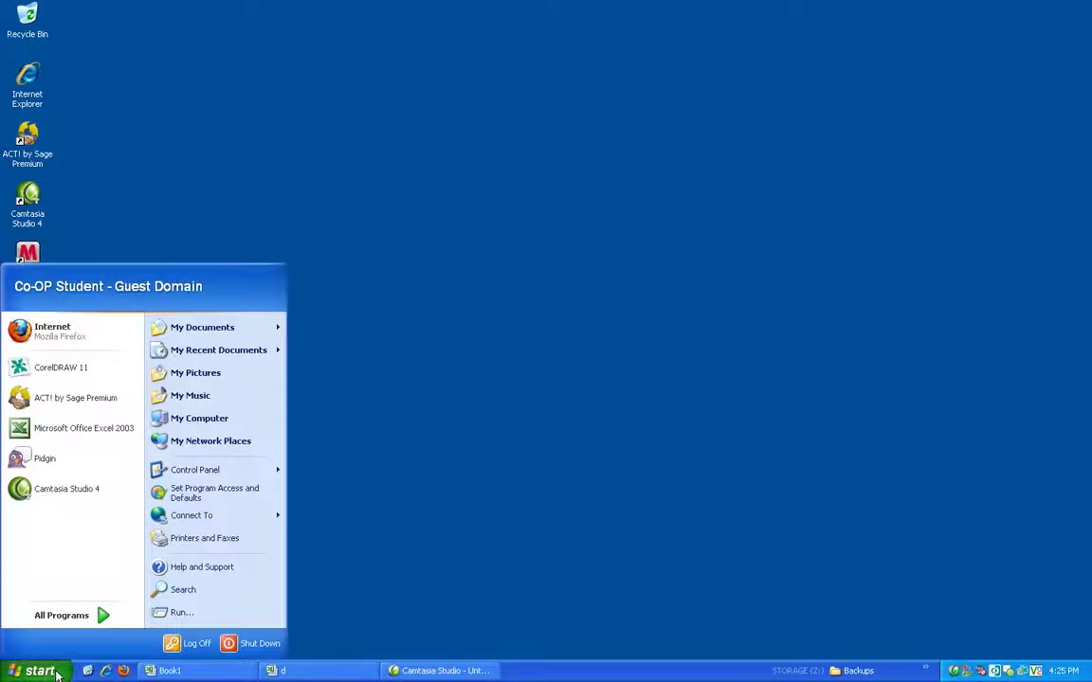
pyautogui.click(211, 422)
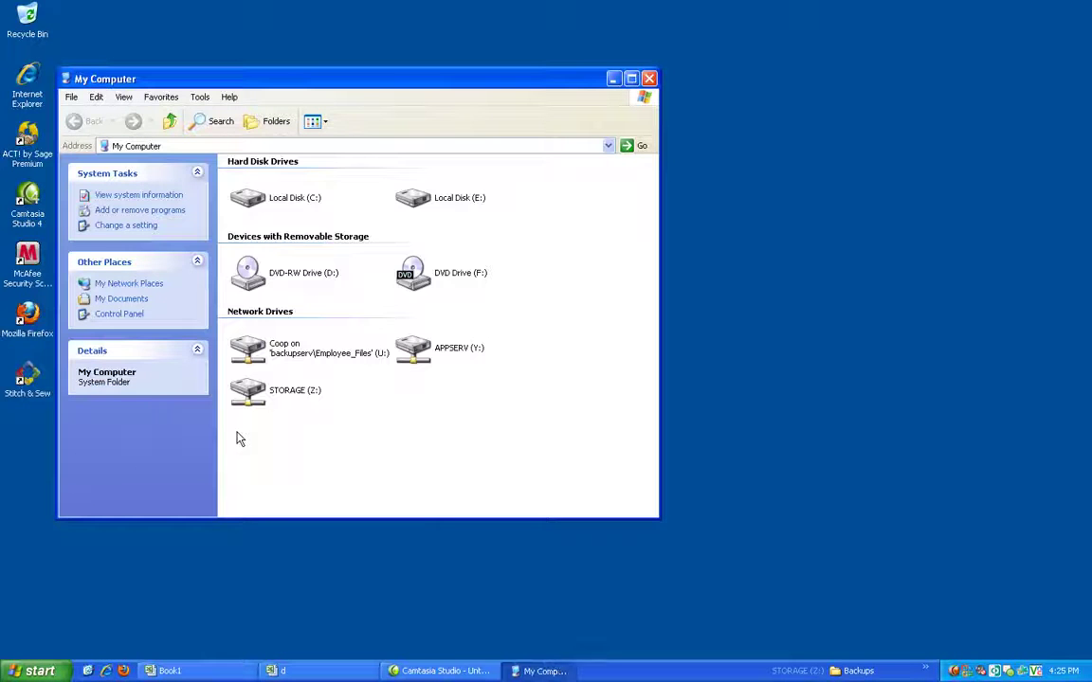
pyautogui.doubleClick(254, 201)
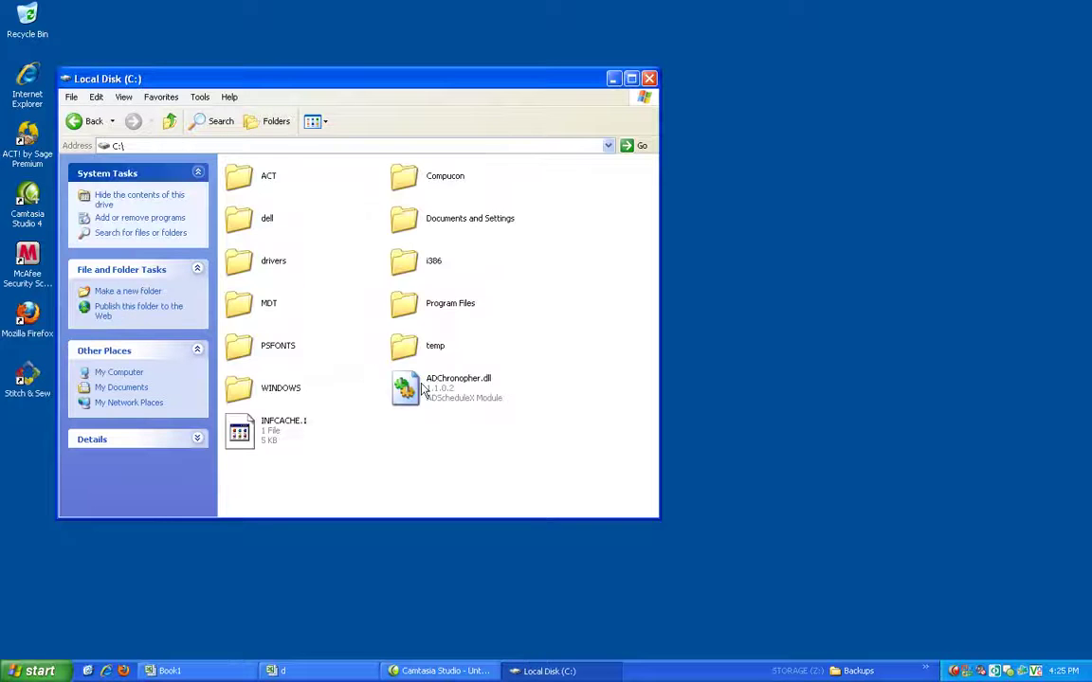
pyautogui.doubleClick(407, 350)
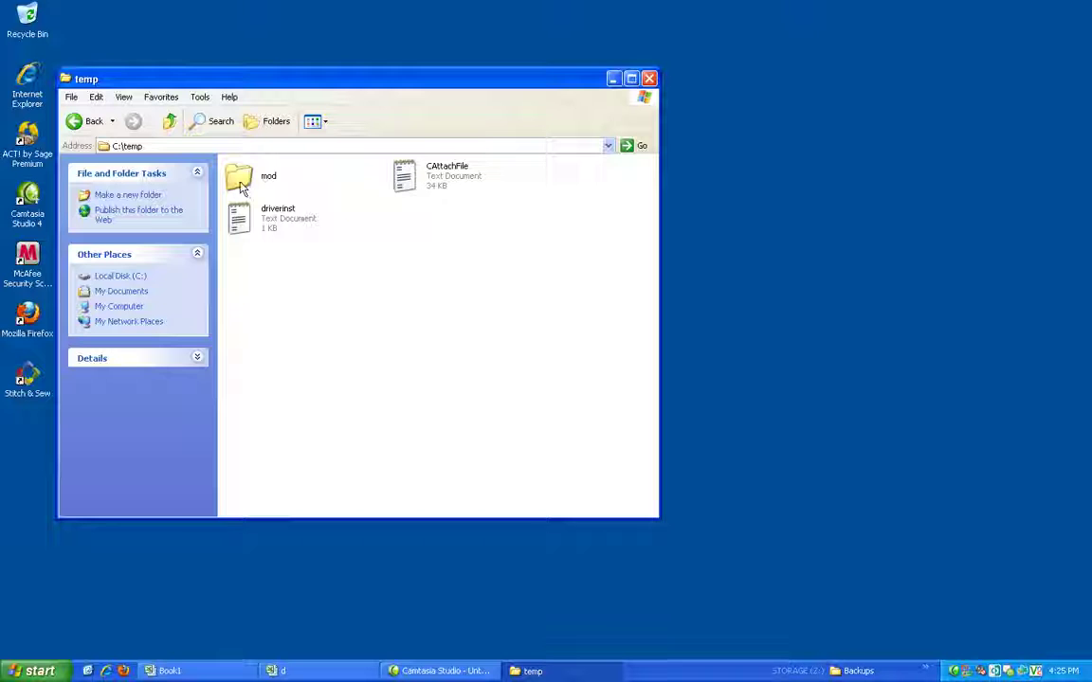
pyautogui.click(649, 80)
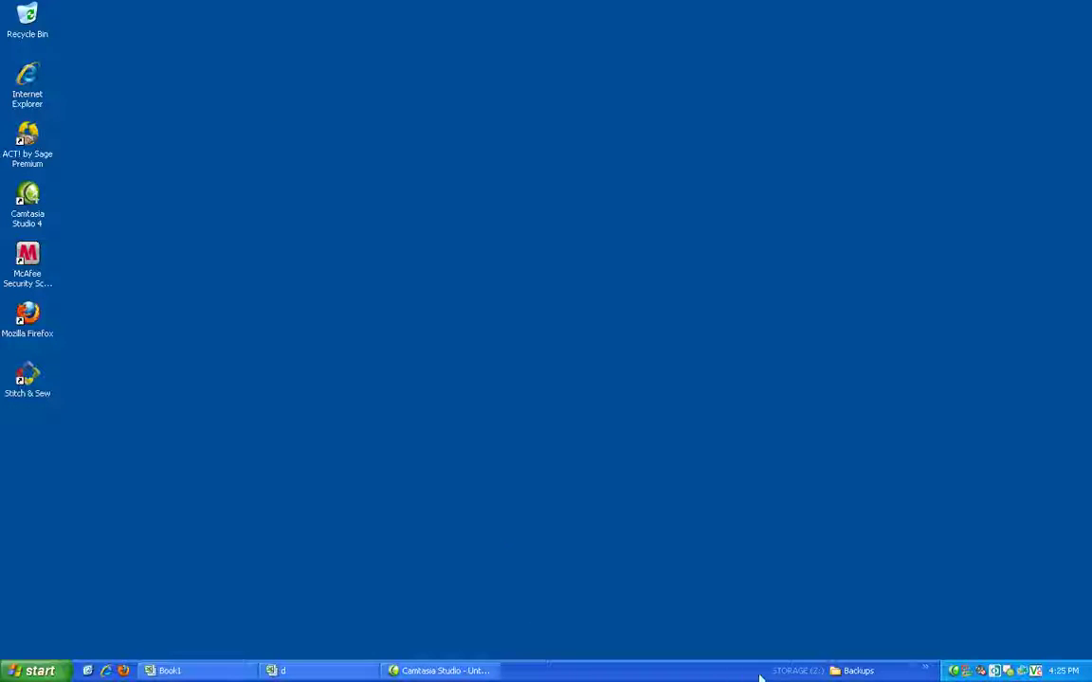
# - Launch CorelDRAW 11 and start a new blank graphic from its welcome screen
pyautogui.click(105, 669)
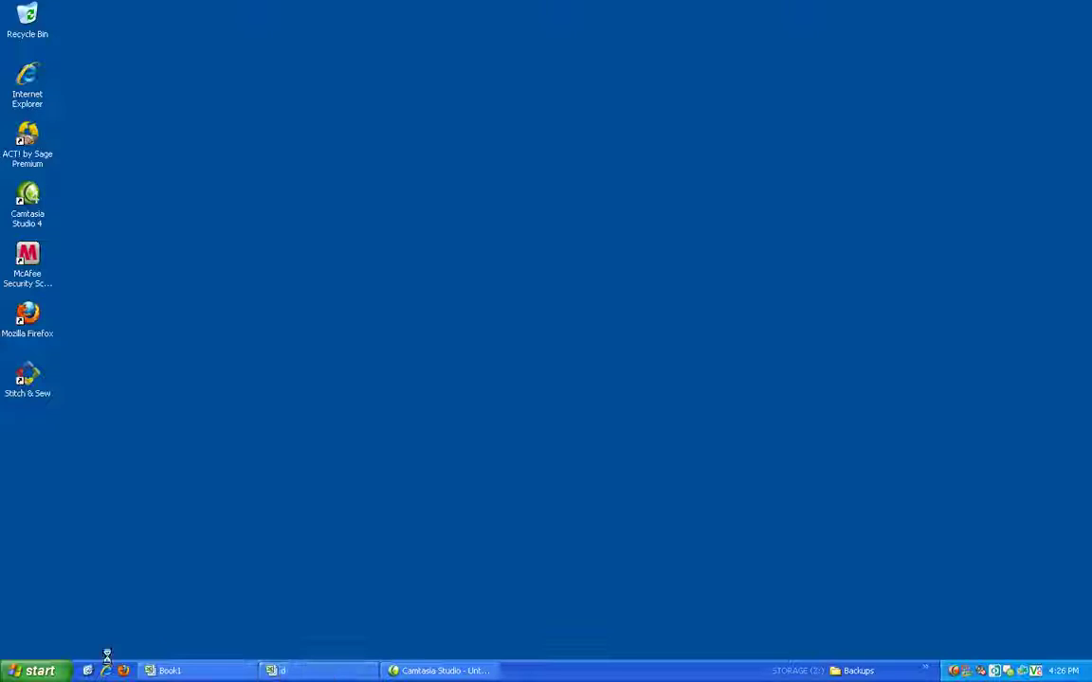
pyautogui.press('super')
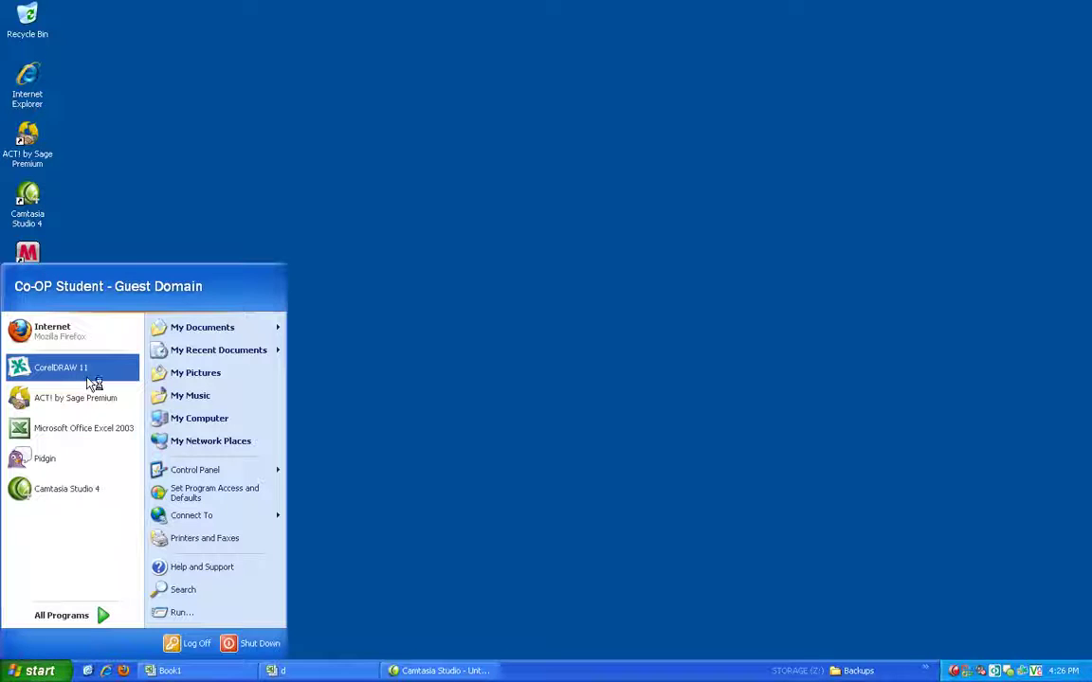
pyautogui.press('Escape')
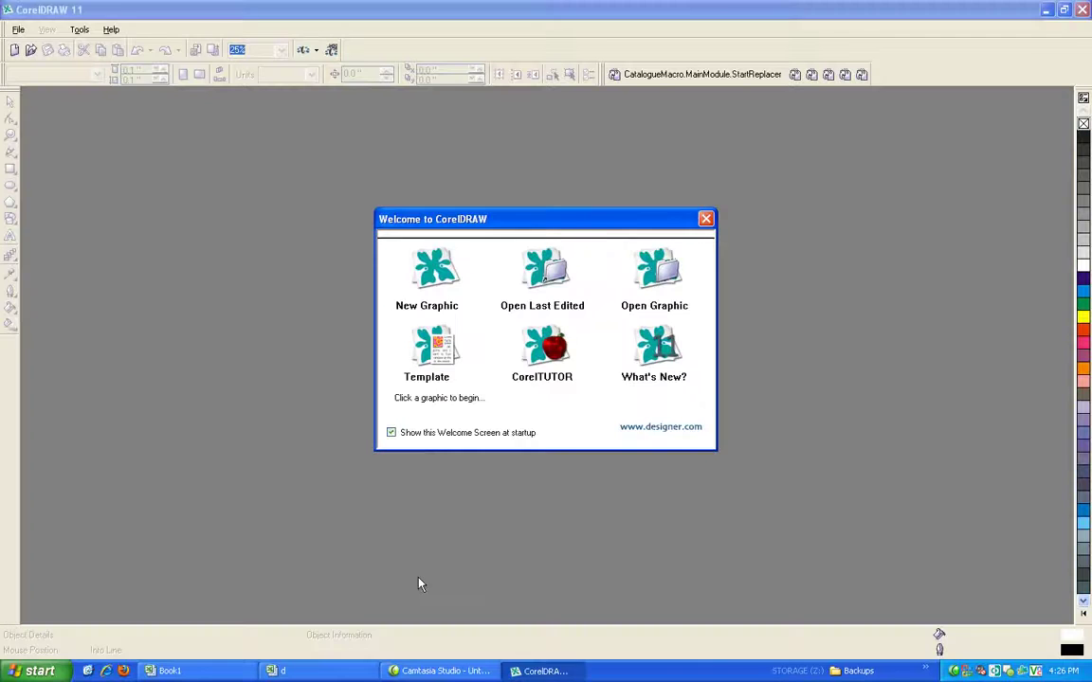
pyautogui.click(445, 292)
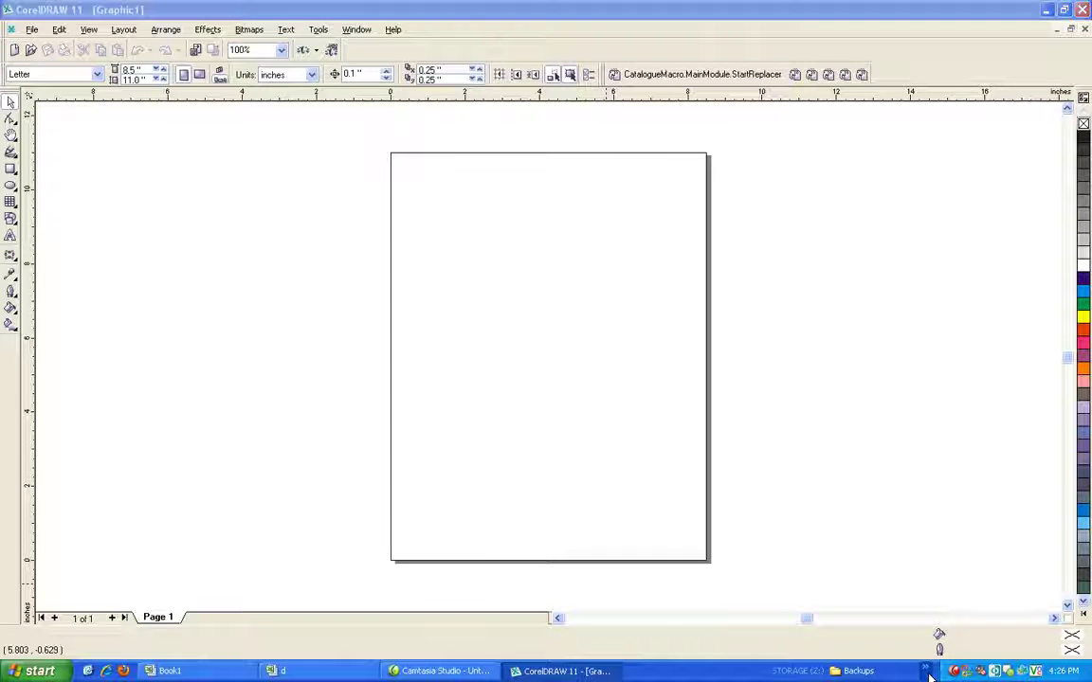
# - Open the Excel workbook d from Data\Macros\Catalogue\workdata on the STORAGE (Z:) drive
pyautogui.click(925, 671)
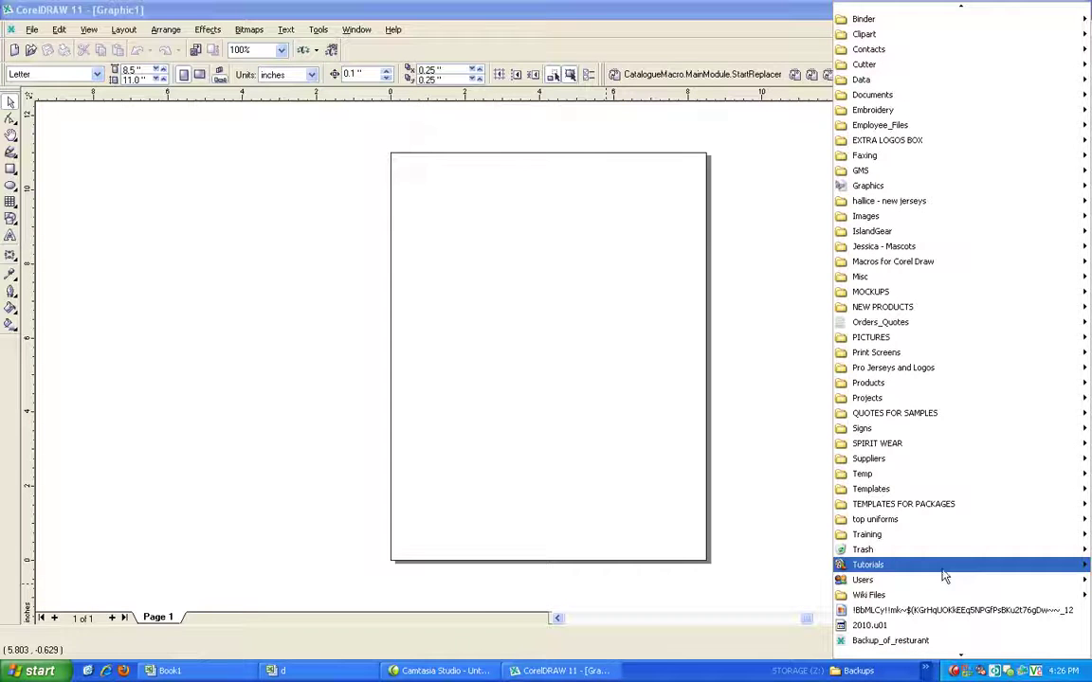
pyautogui.moveTo(957, 9)
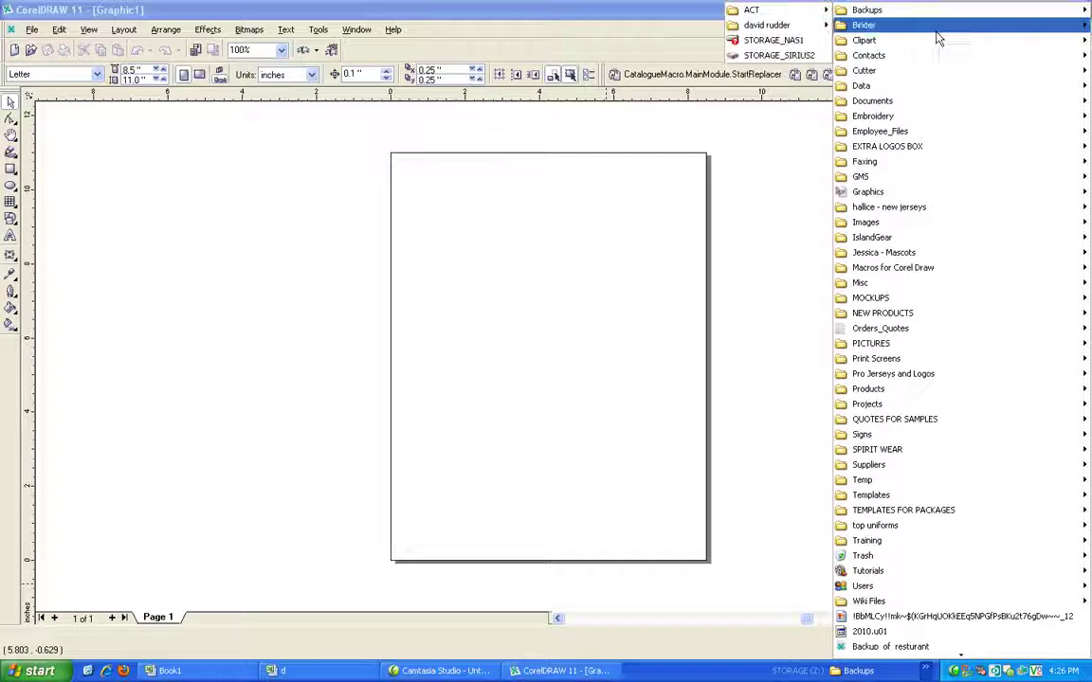
pyautogui.moveTo(890, 90)
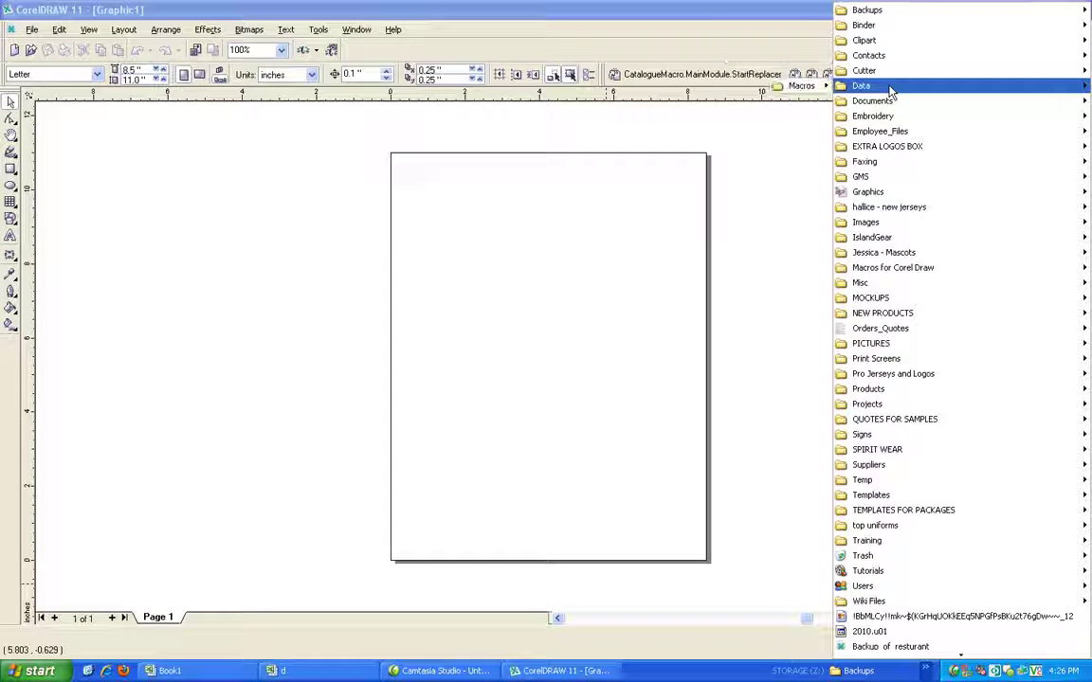
pyautogui.moveTo(802, 87)
pyautogui.moveTo(747, 95)
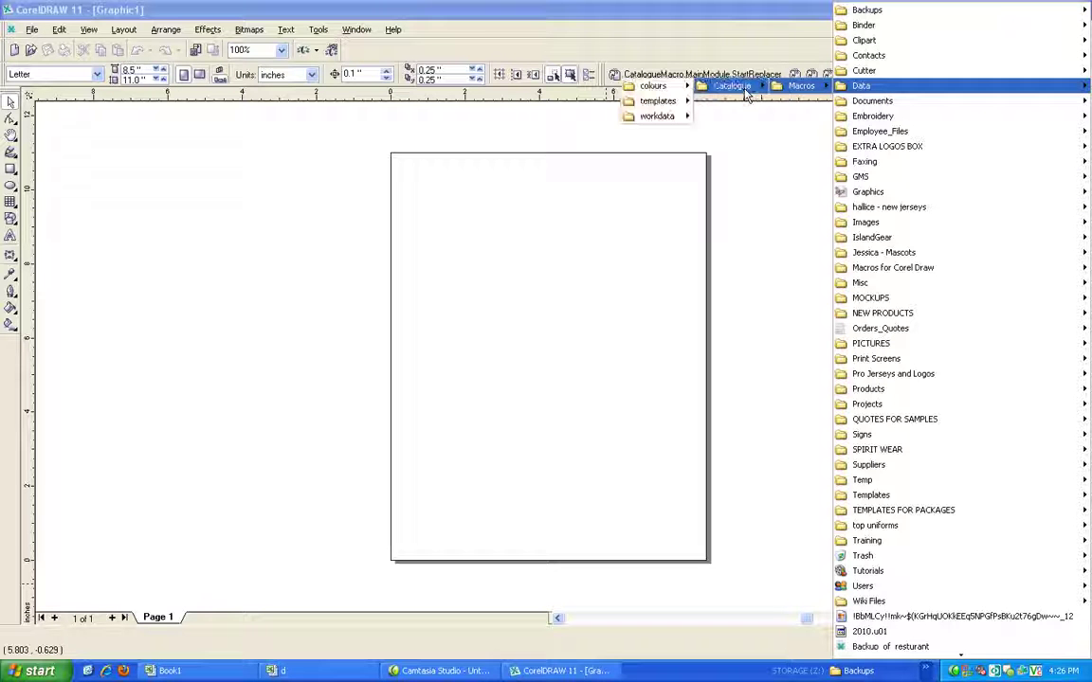
pyautogui.moveTo(674, 102)
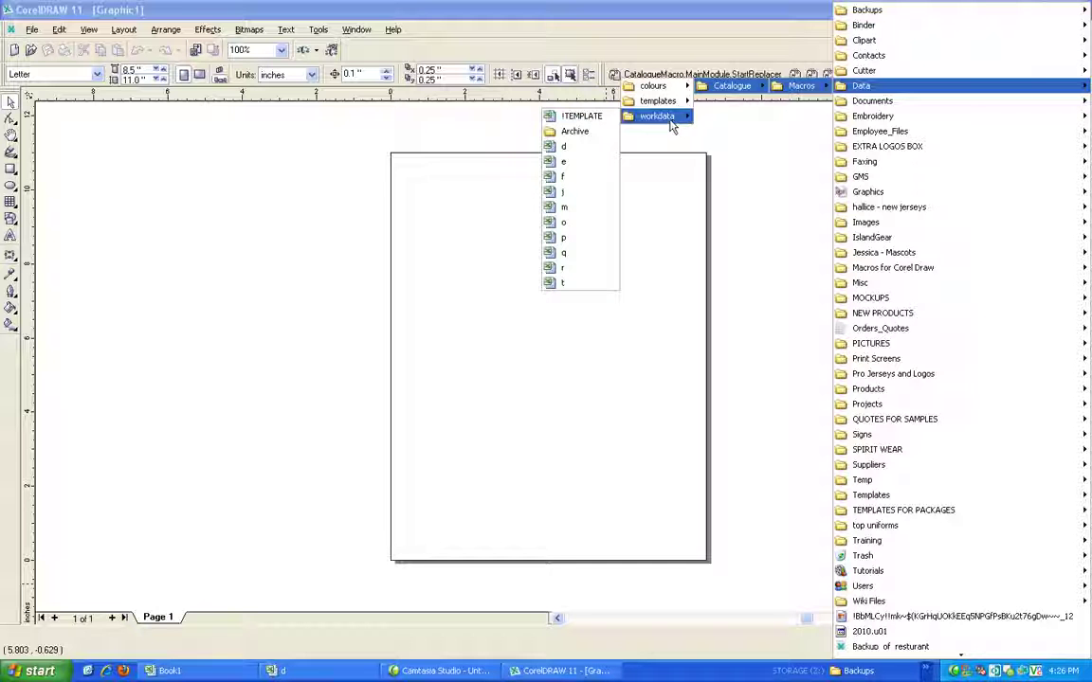
pyautogui.click(568, 147)
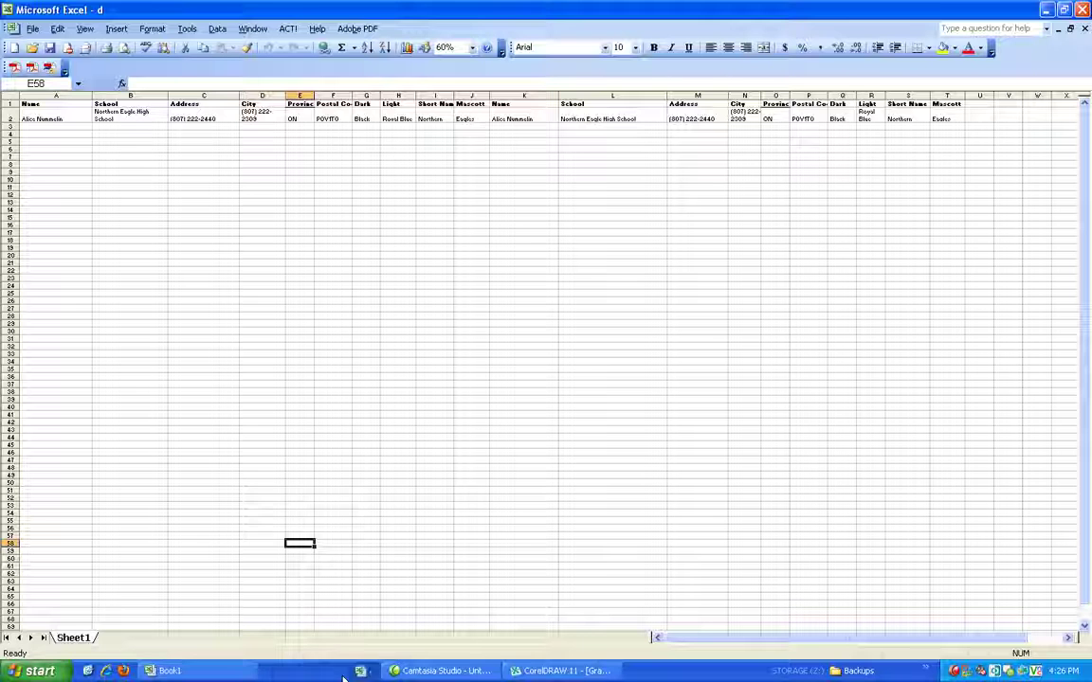
# - Set the worksheet zoom to 100% and review its school, colour and mascot columns and the workdata folder that holds it
pyautogui.click(390, 127)
pyautogui.click(472, 47)
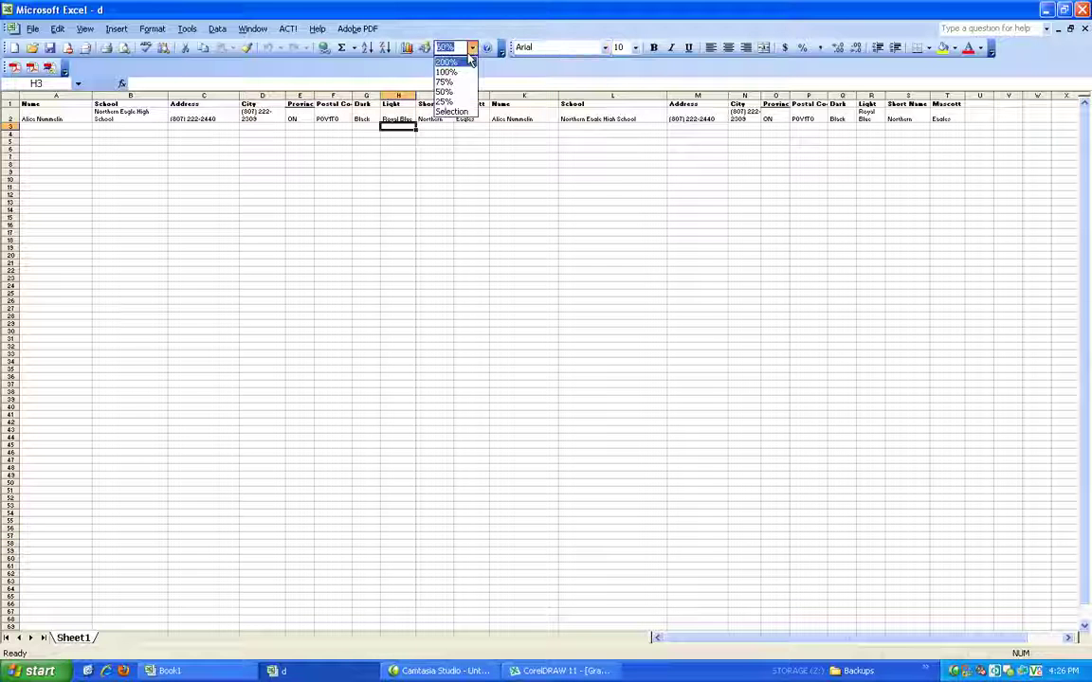
pyautogui.click(454, 75)
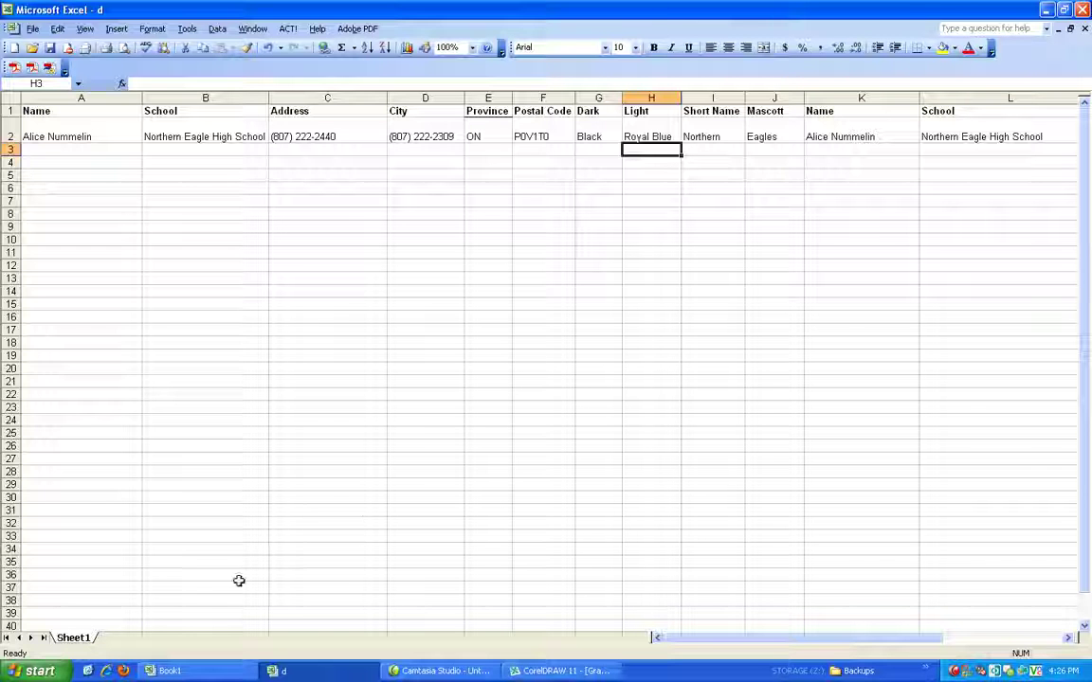
pyautogui.click(931, 674)
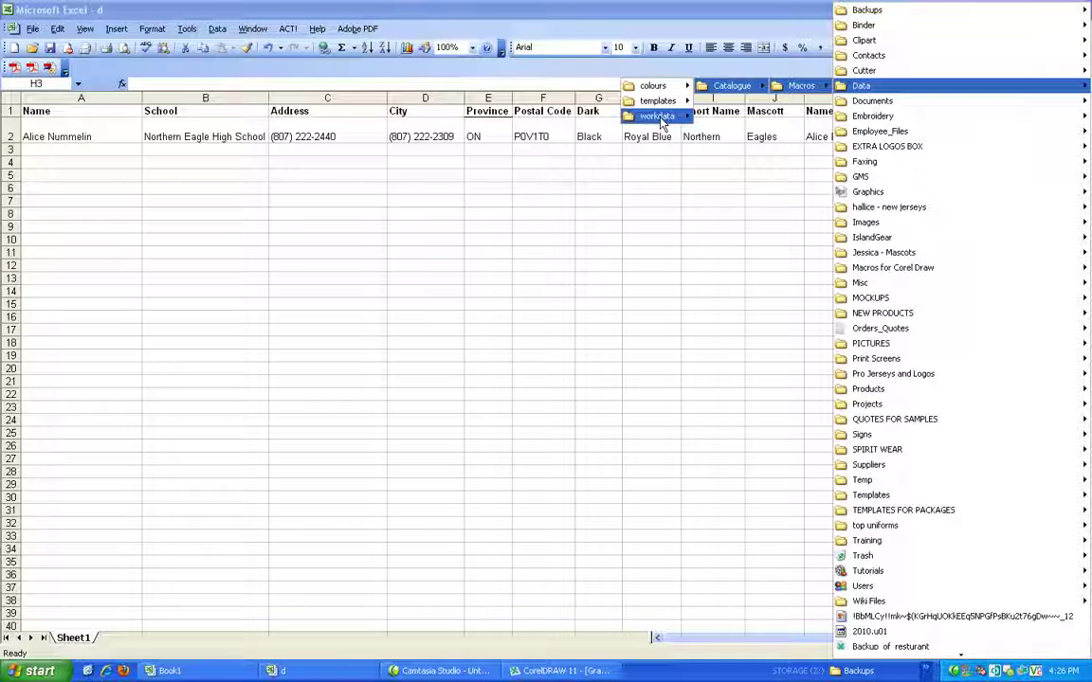
pyautogui.click(430, 240)
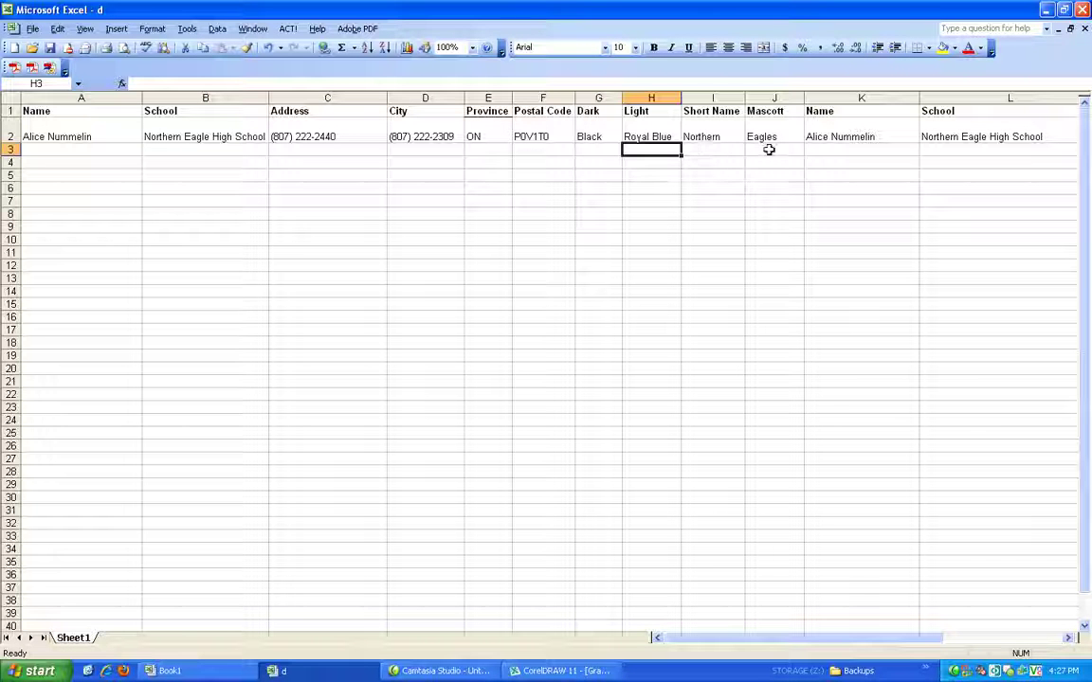
pyautogui.moveTo(743, 638); pyautogui.dragTo(499, 617)
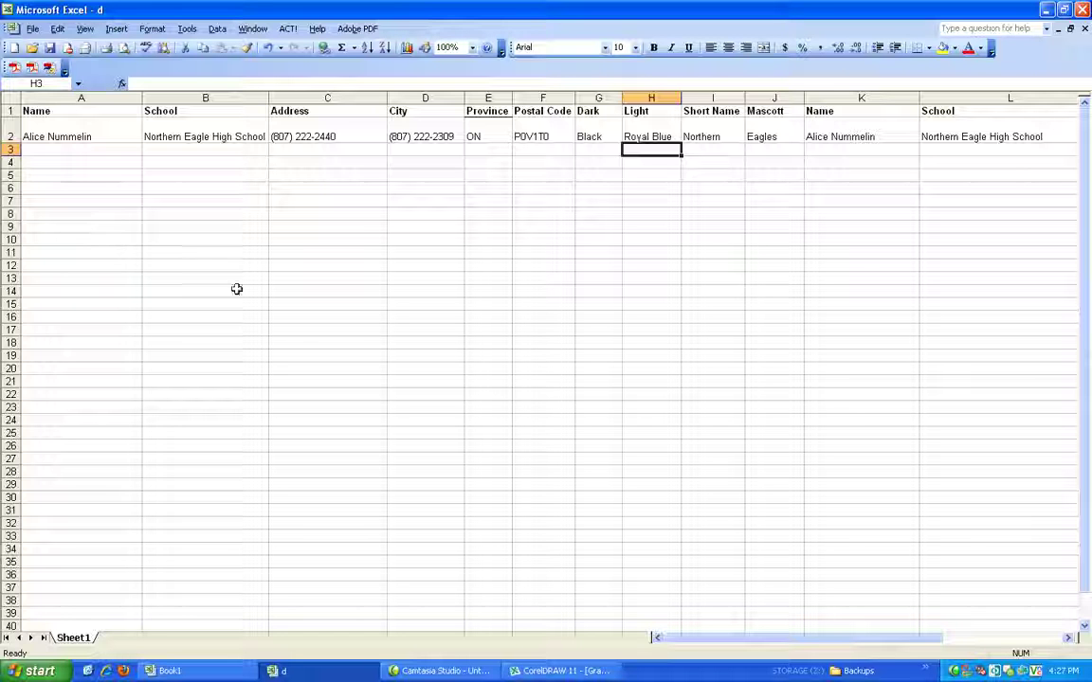
# - Switch to CorelDRAW, run the CatalogueMacro StartReplacer macro and set its data file name to workdata\d.xls
pyautogui.click(597, 671)
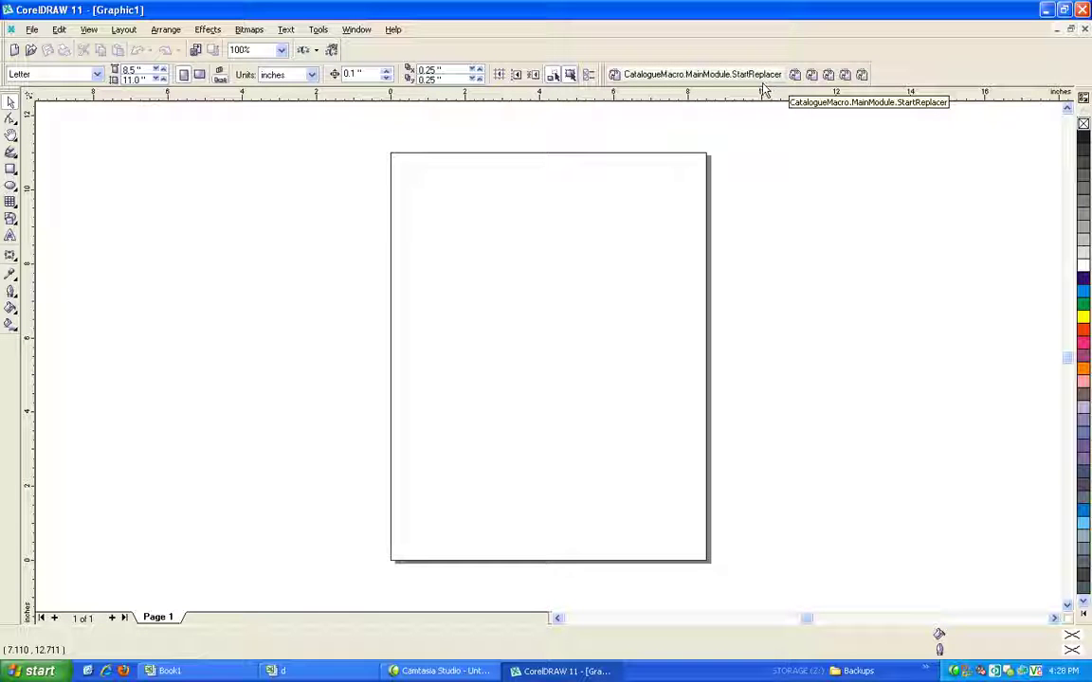
pyautogui.click(649, 81)
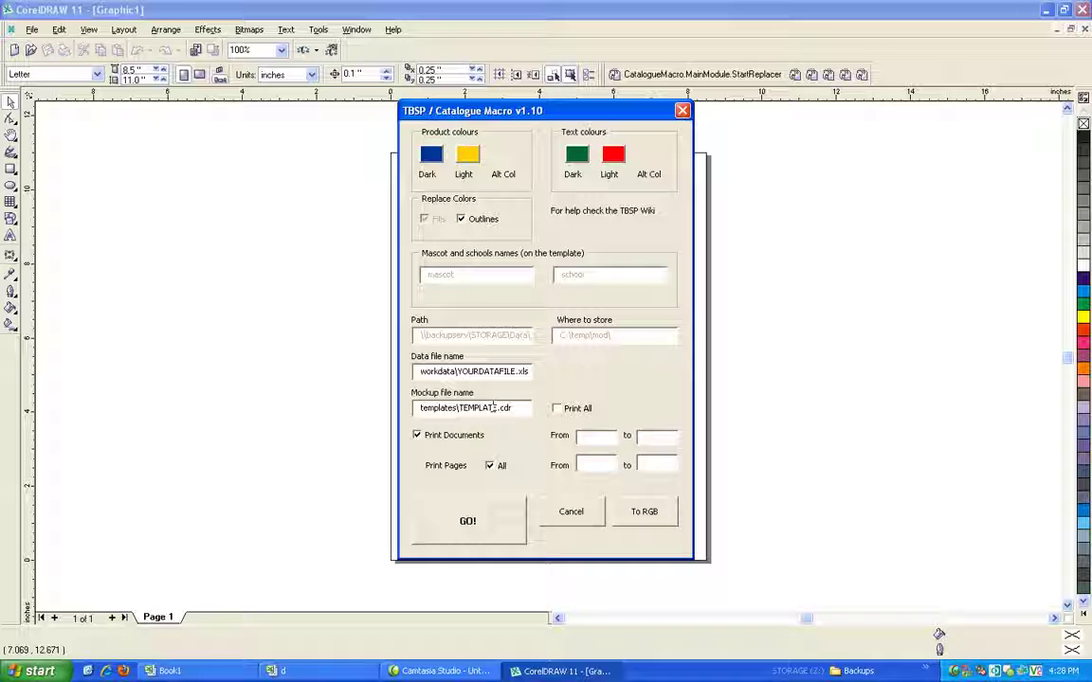
pyautogui.click(339, 676)
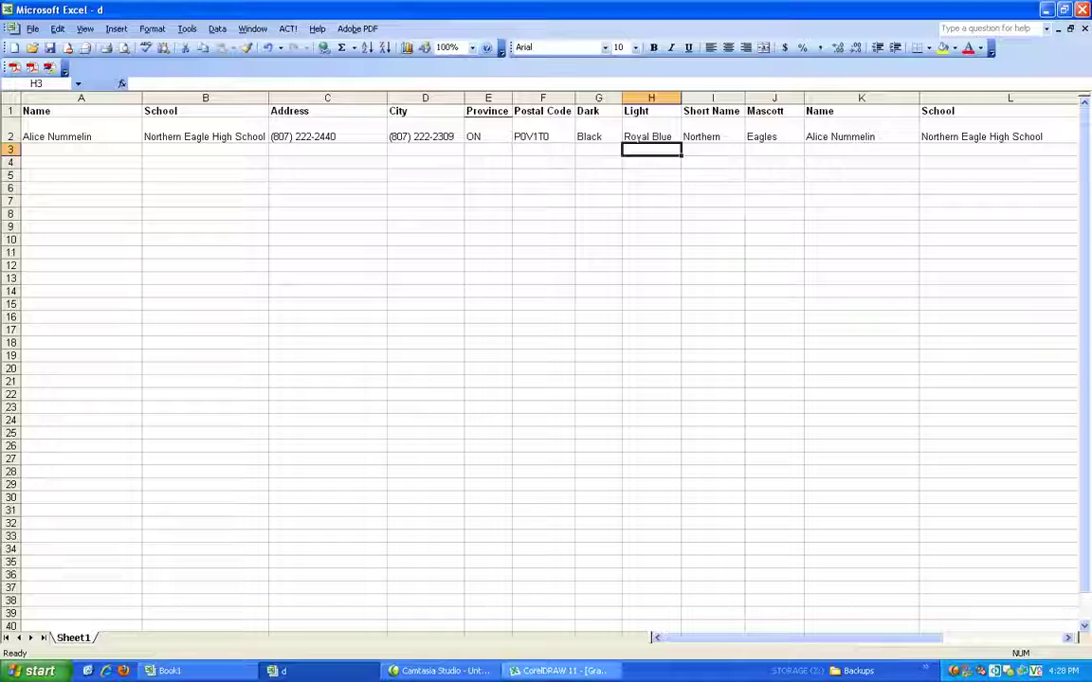
pyautogui.click(537, 675)
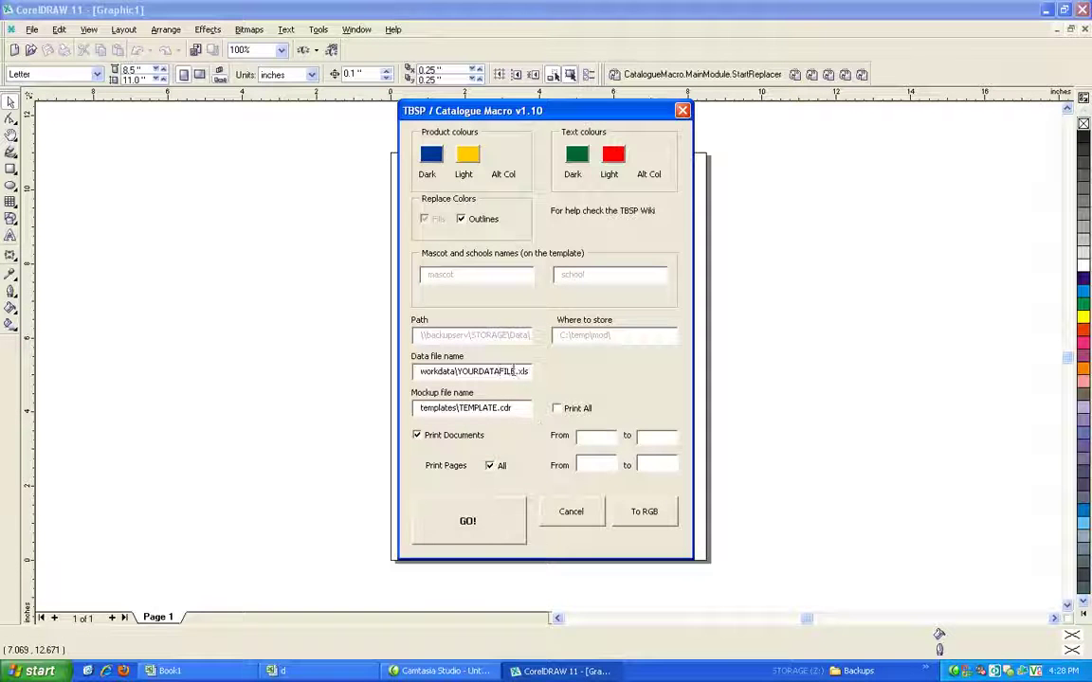
pyautogui.moveTo(457, 371); pyautogui.dragTo(514, 371)
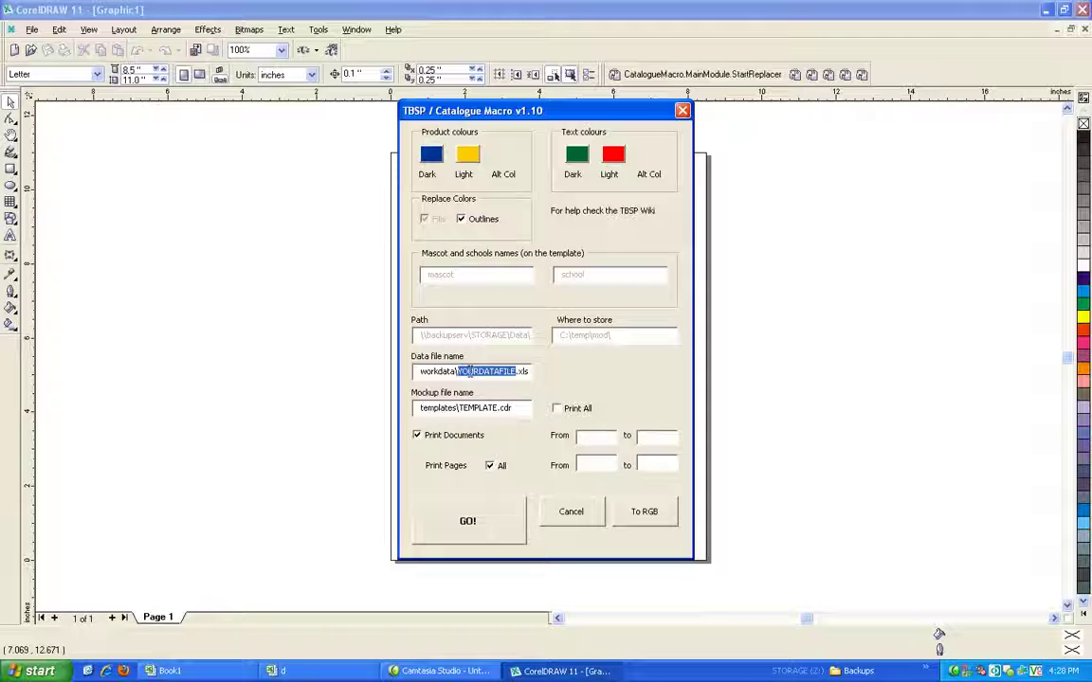
pyautogui.write('d')
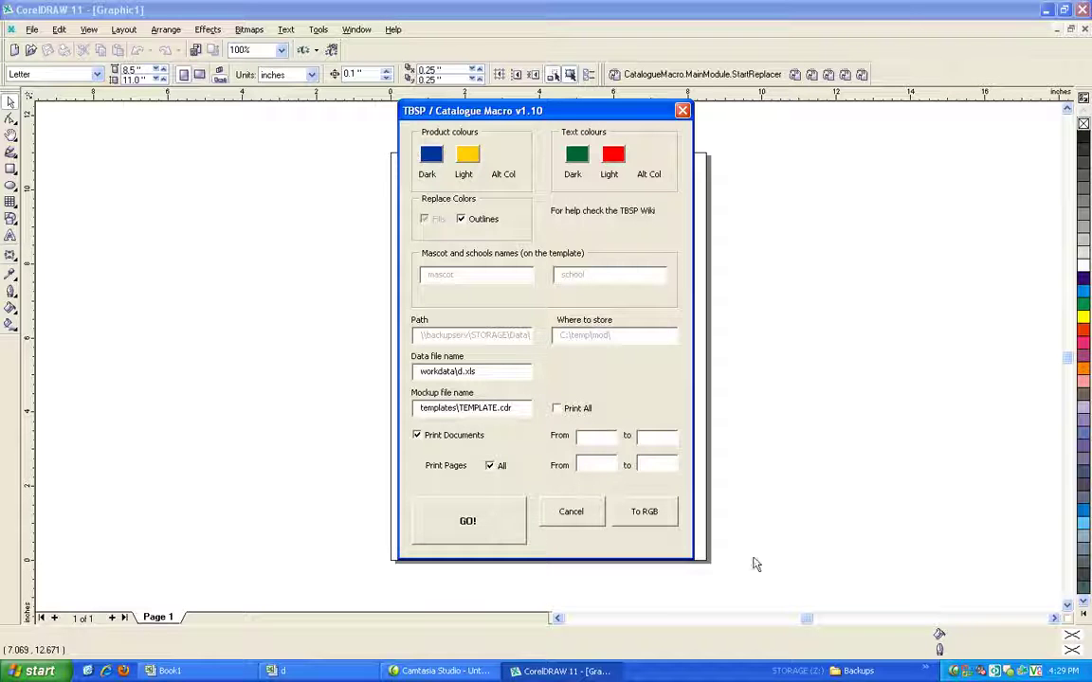
# - Look through the Data\Macros\Catalogue\templates folder on the STORAGE (Z:) drive for the mockup template's file name
pyautogui.click(917, 673)
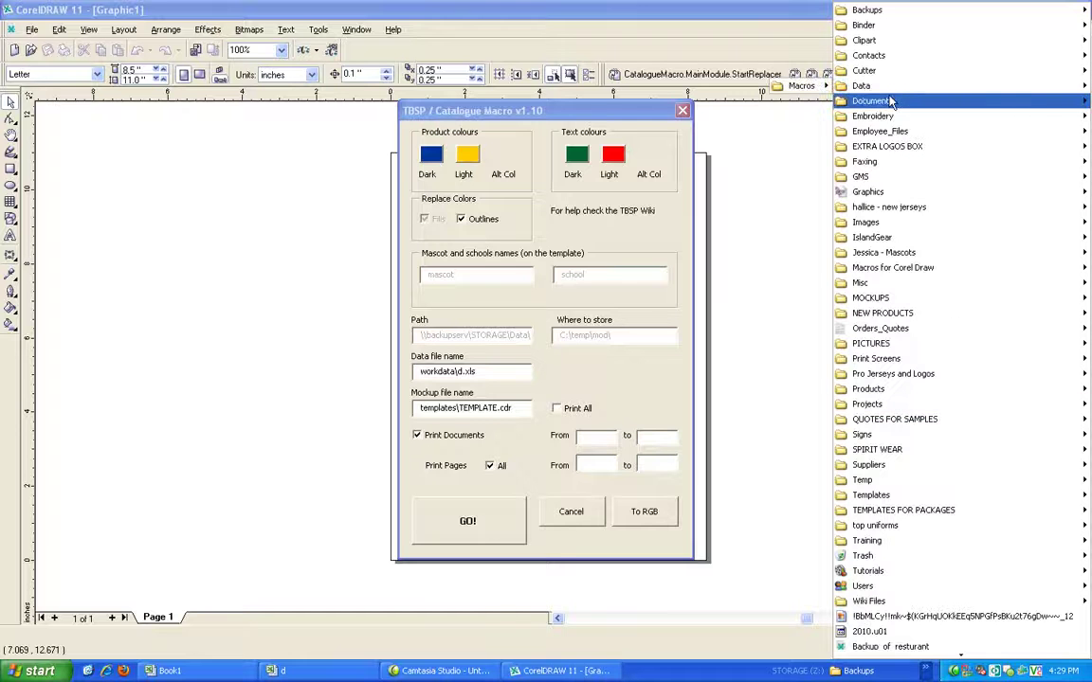
pyautogui.moveTo(873, 87)
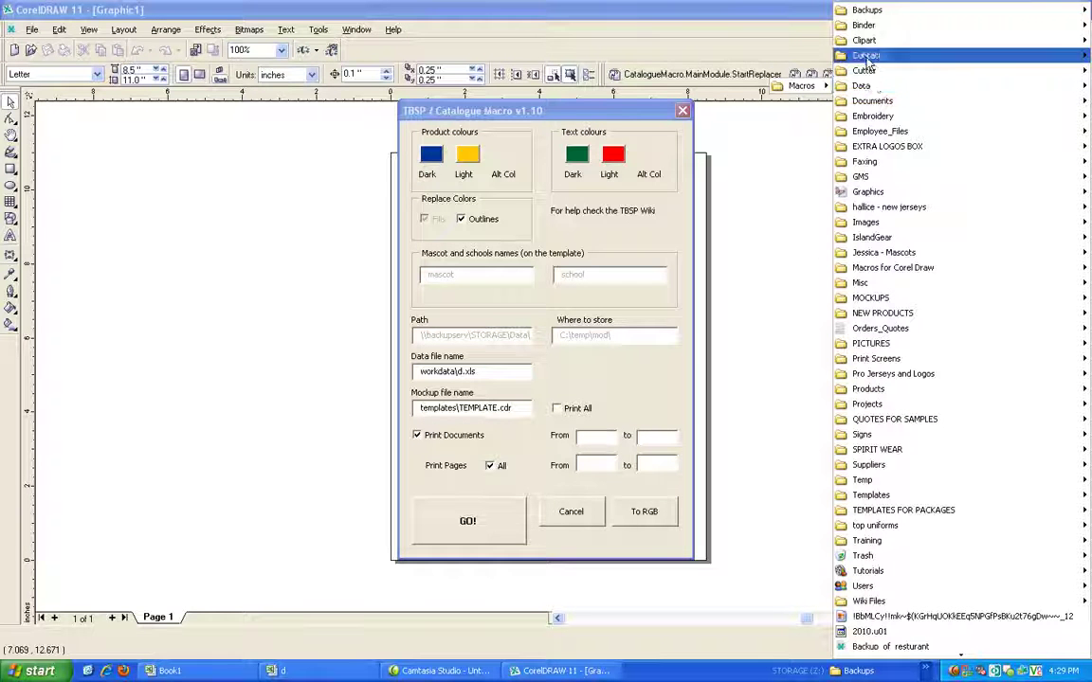
pyautogui.moveTo(800, 85)
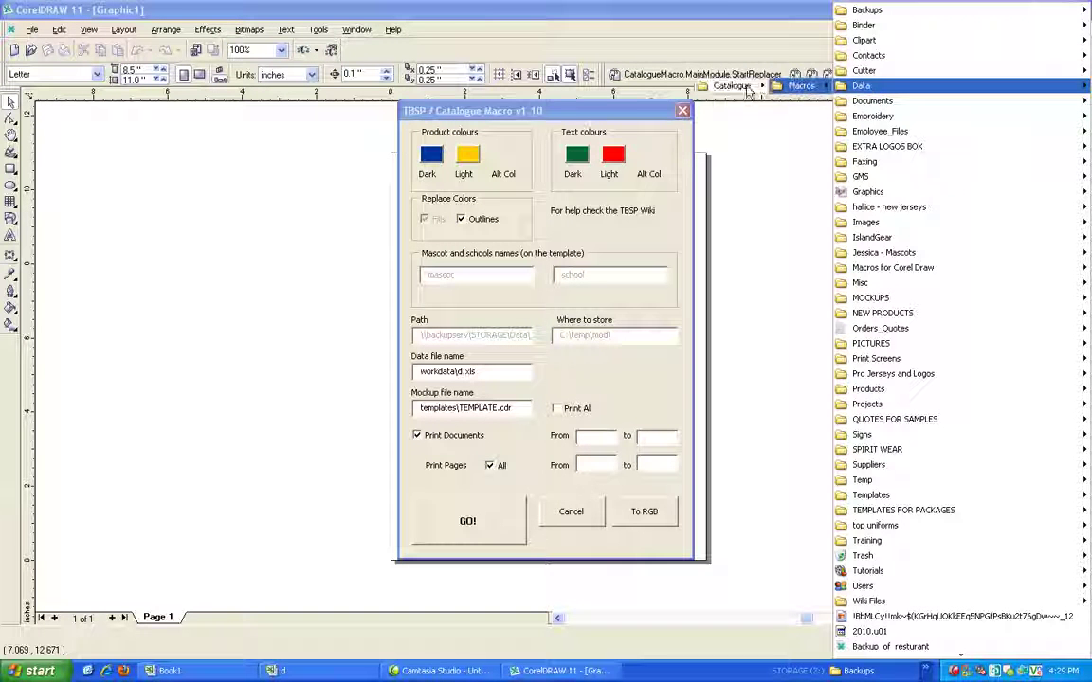
pyautogui.moveTo(732, 86)
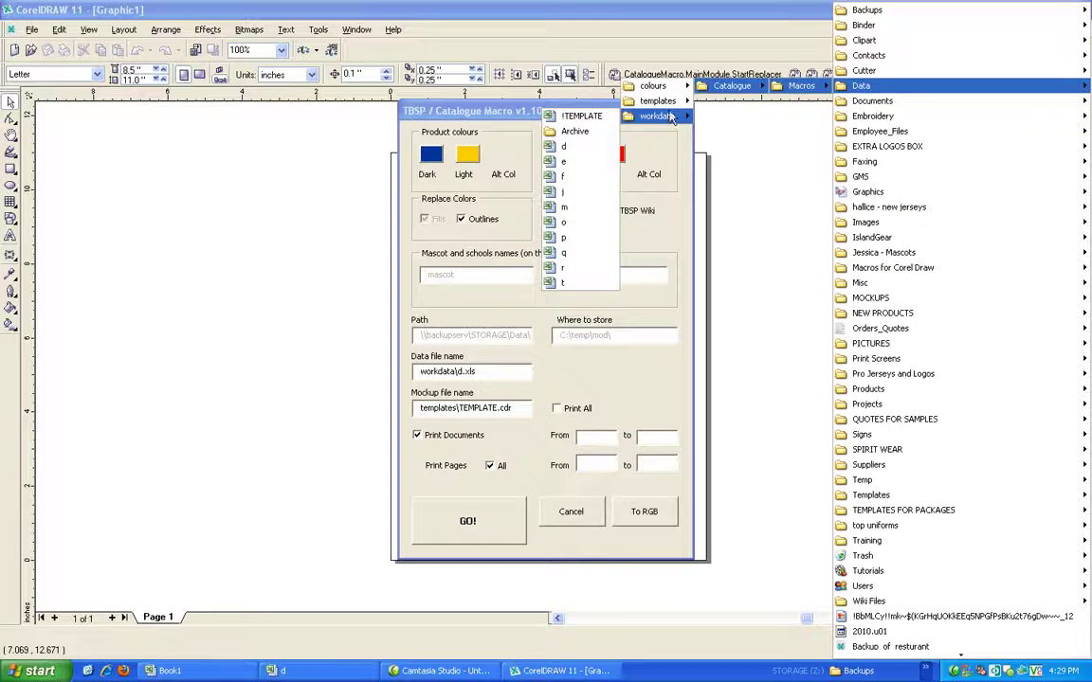
pyautogui.moveTo(669, 106)
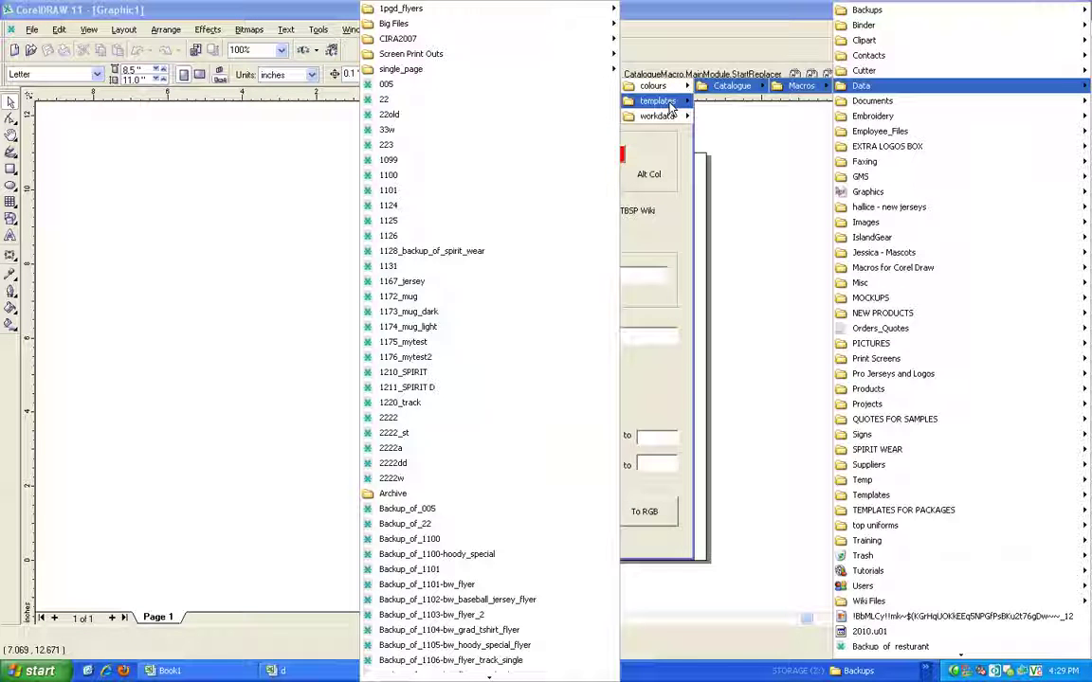
pyautogui.scroll(-3, 445, 623)
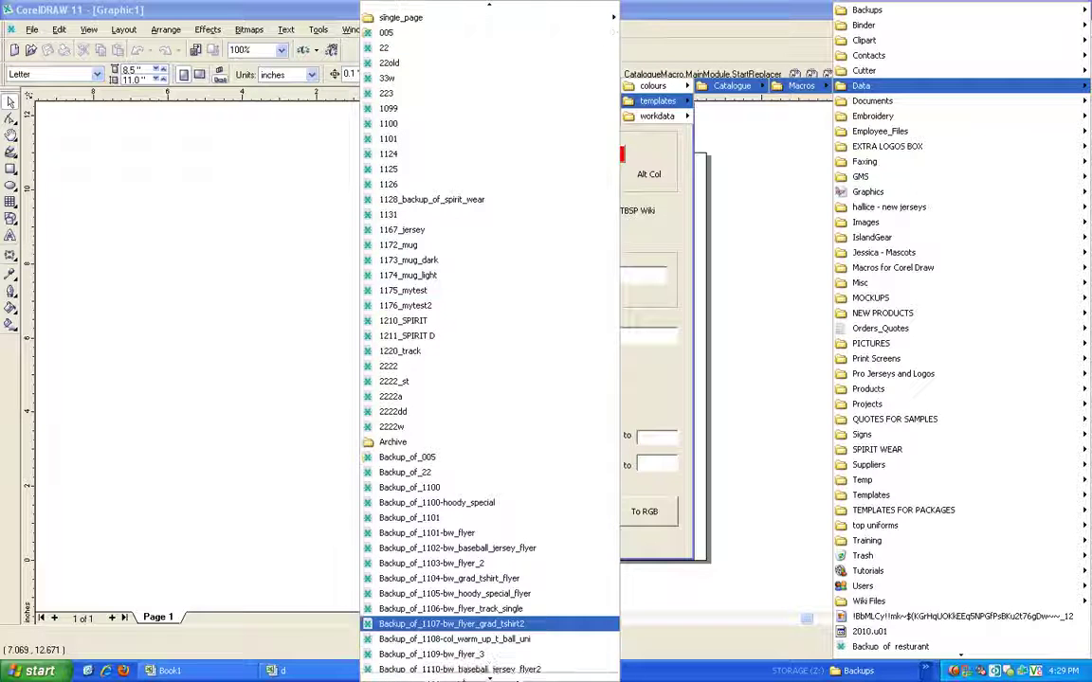
pyautogui.scroll(-9, 464, 677)
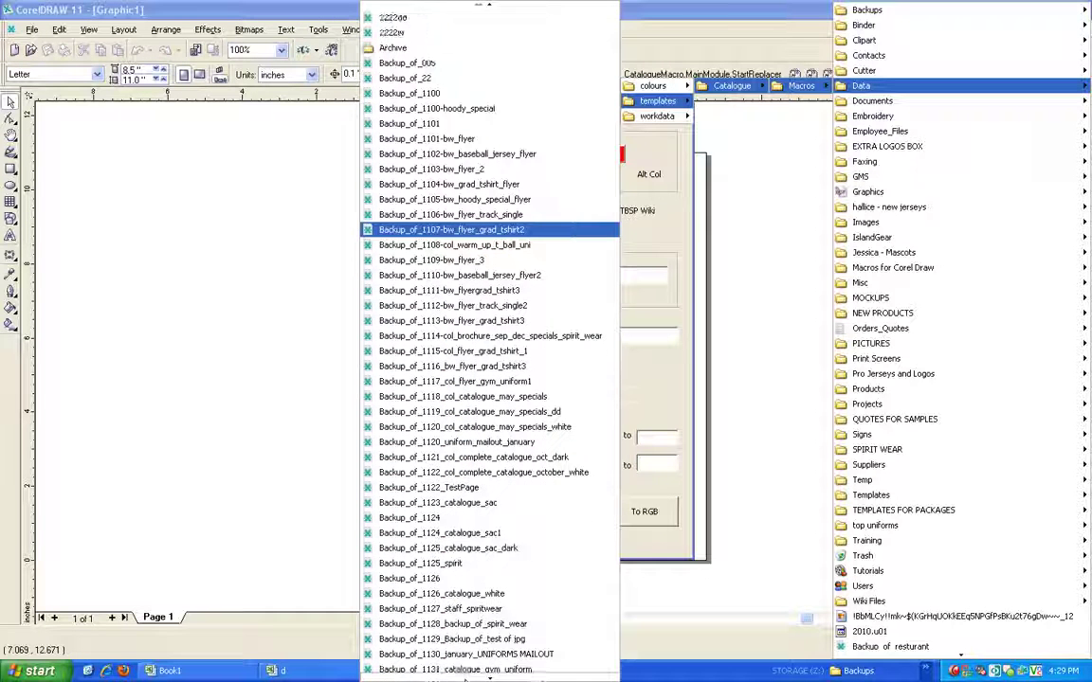
pyautogui.scroll(-9, 464, 676)
pyautogui.scroll(-10, 465, 676)
pyautogui.scroll(-7, 465, 676)
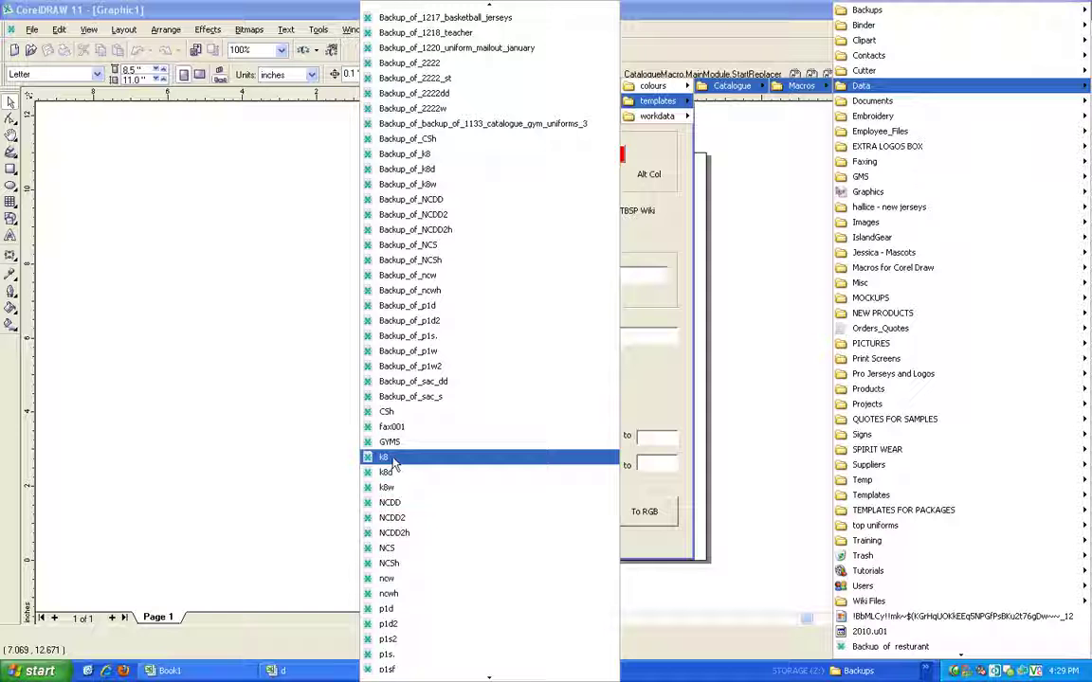
pyautogui.click(298, 457)
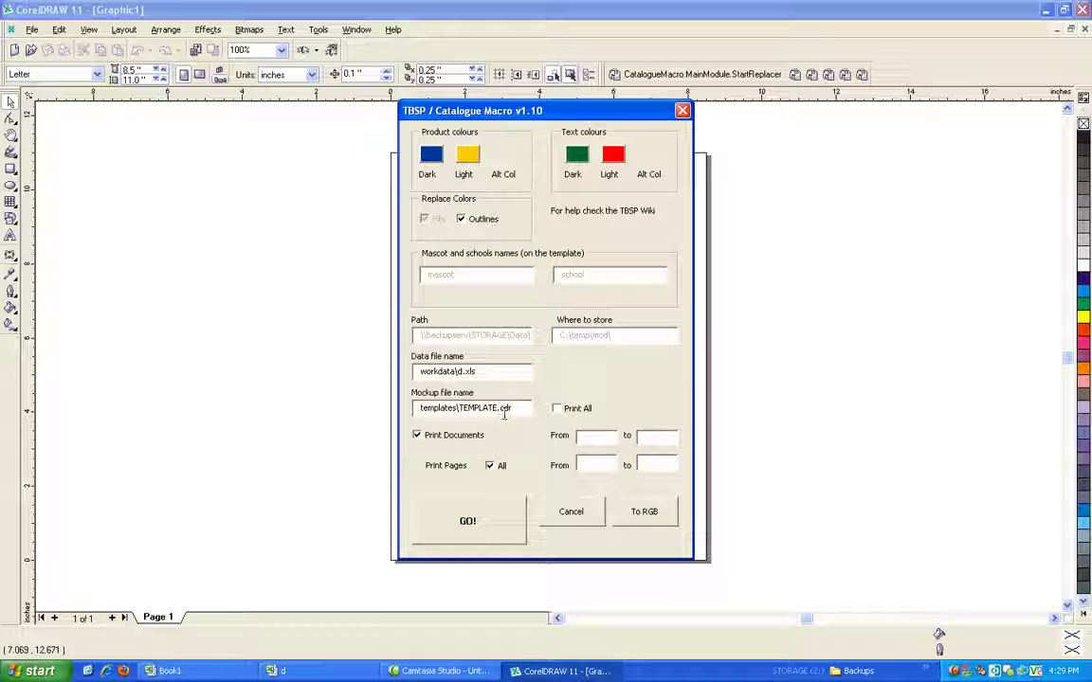
# - Set the macro's mockup file name to templates\k8.cdr
pyautogui.press('BackSpace')
pyautogui.press('BackSpace')
pyautogui.press('BackSpace')
pyautogui.press('BackSpace')
pyautogui.press('BackSpace')
pyautogui.press('BackSpace')
pyautogui.press('BackSpace')
pyautogui.write('8')
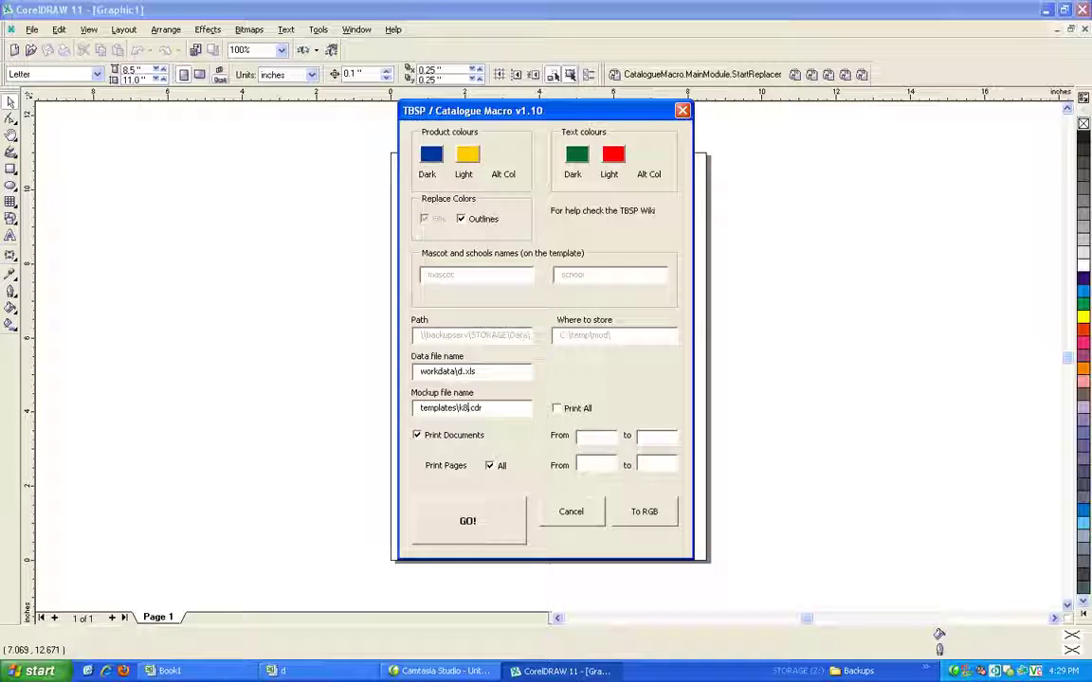
# - Enable Print All, disable Print Documents and run the catalogue macro
pyautogui.click(556, 412)
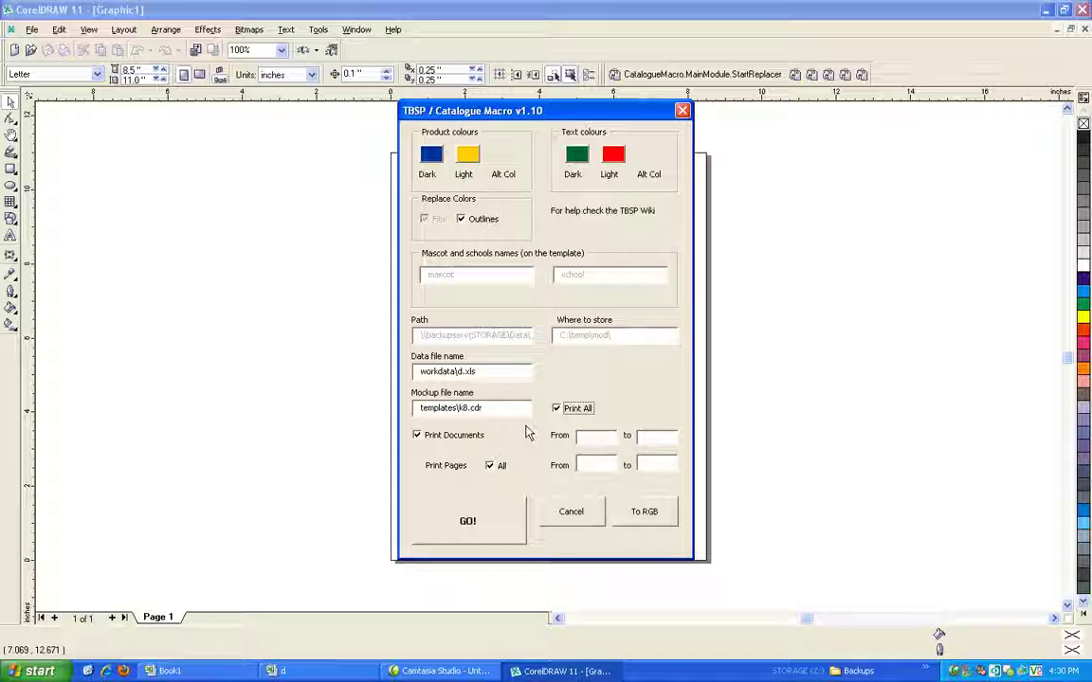
pyautogui.click(417, 439)
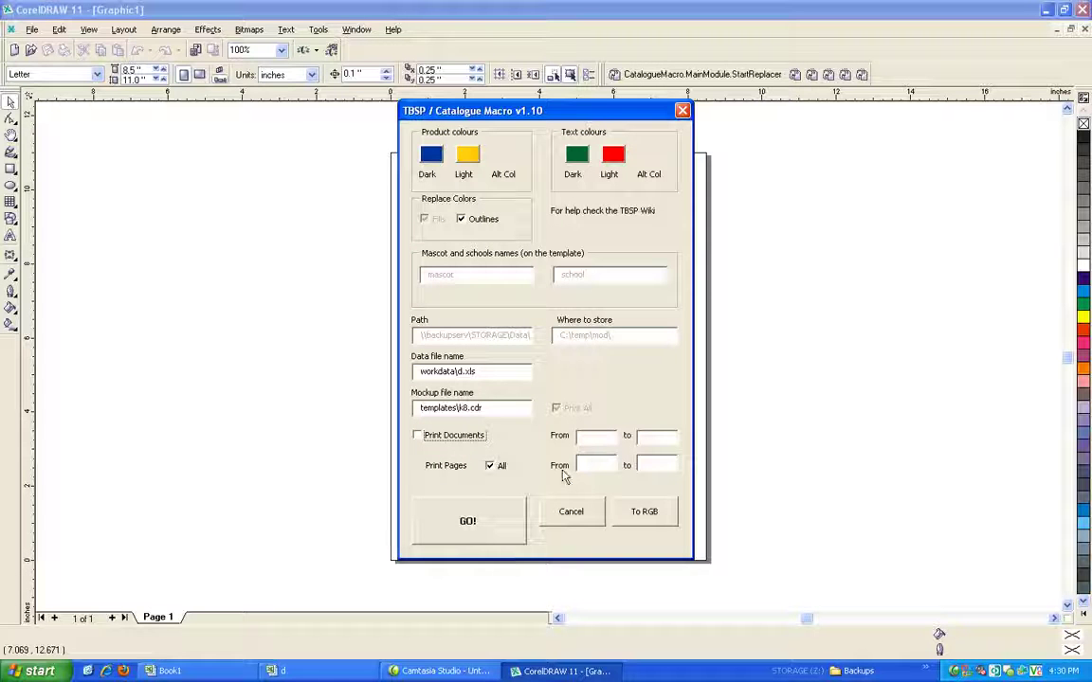
pyautogui.click(464, 531)
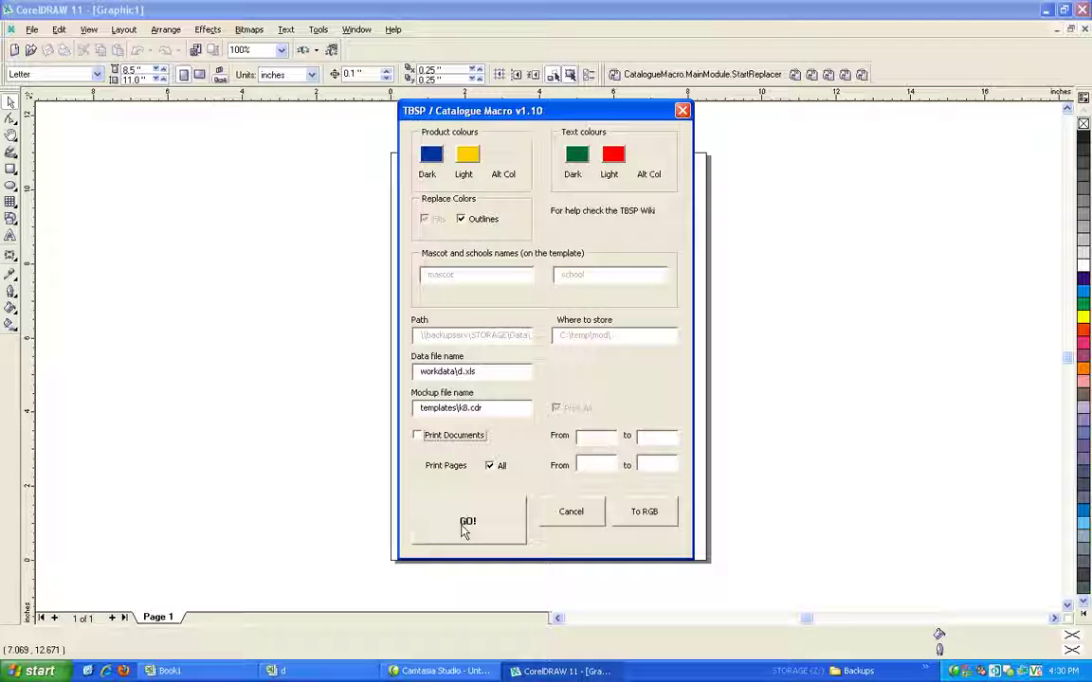
pyautogui.click(465, 531)
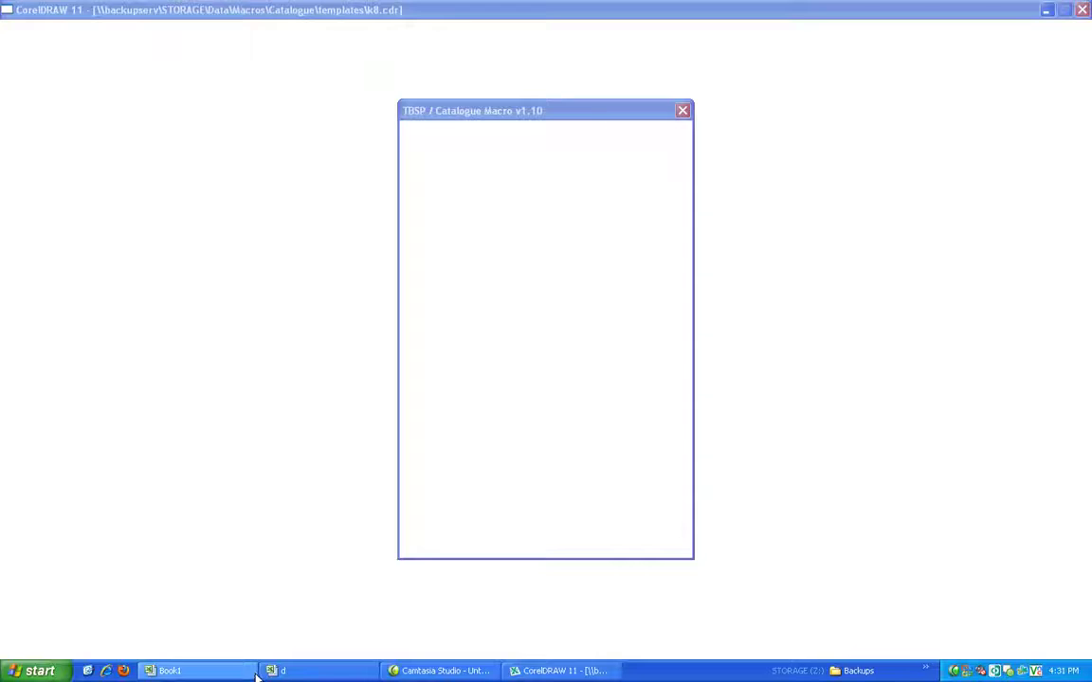
# - Switch to the Excel workbook d to review the school's data row while the macro runs, and return to CorelDRAW
pyautogui.click(284, 671)
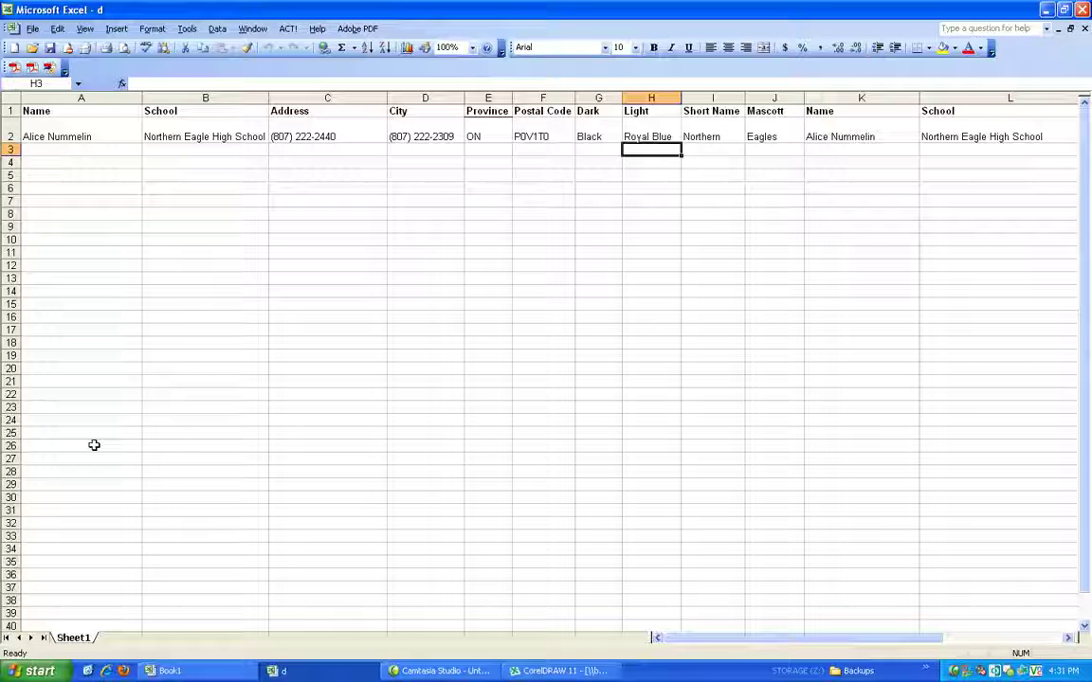
pyautogui.click(552, 670)
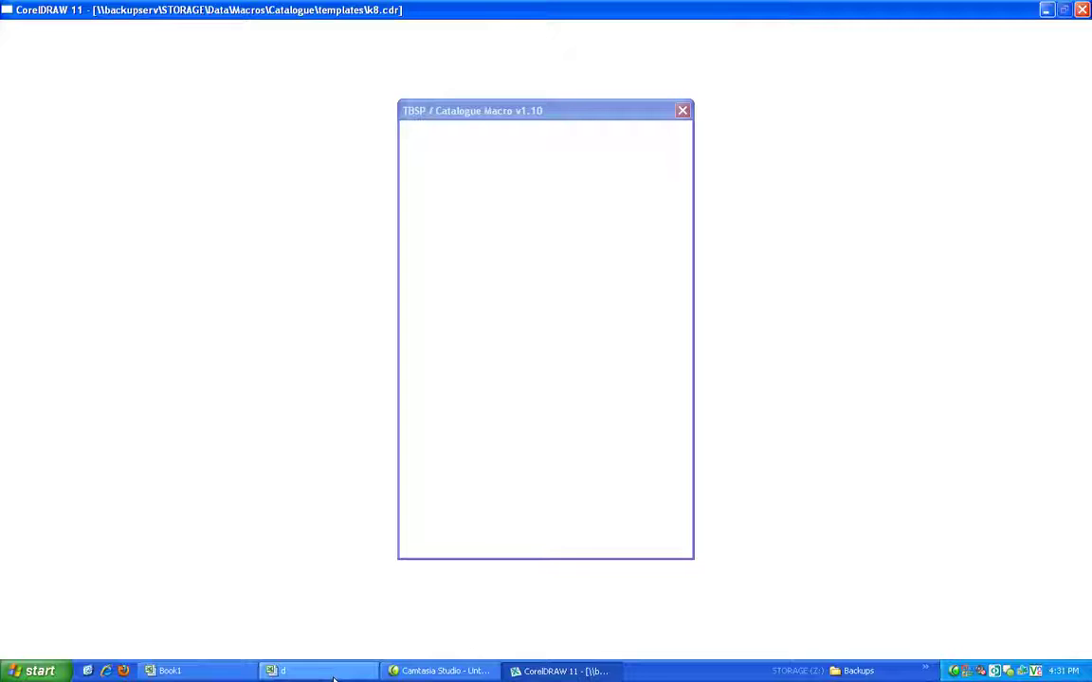
pyautogui.click(334, 675)
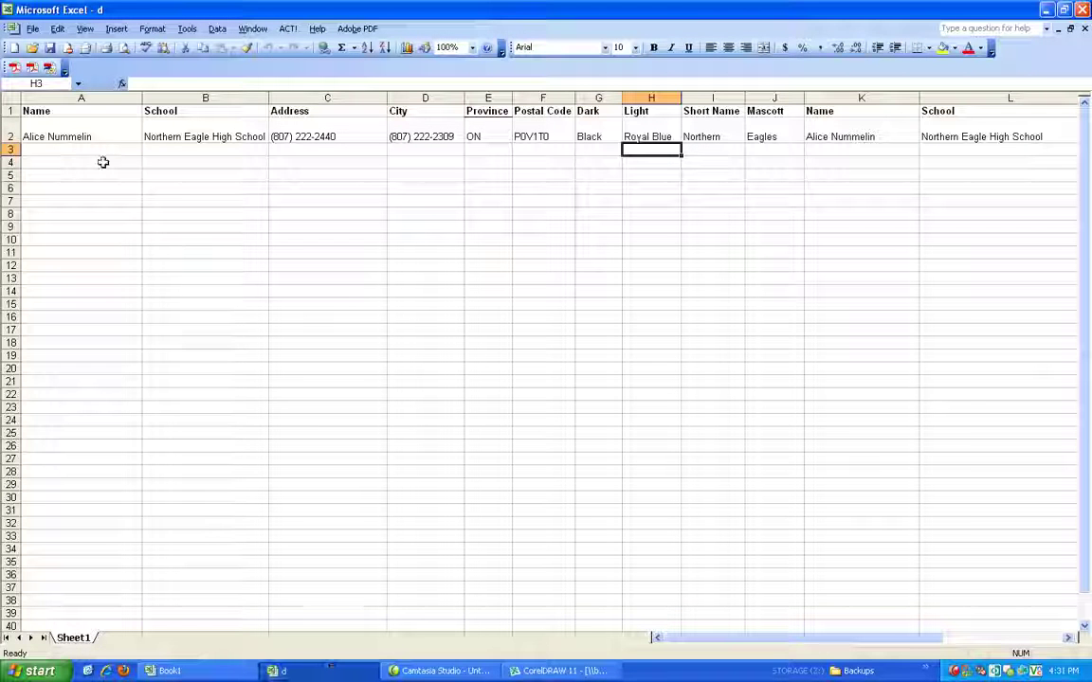
pyautogui.click(95, 471)
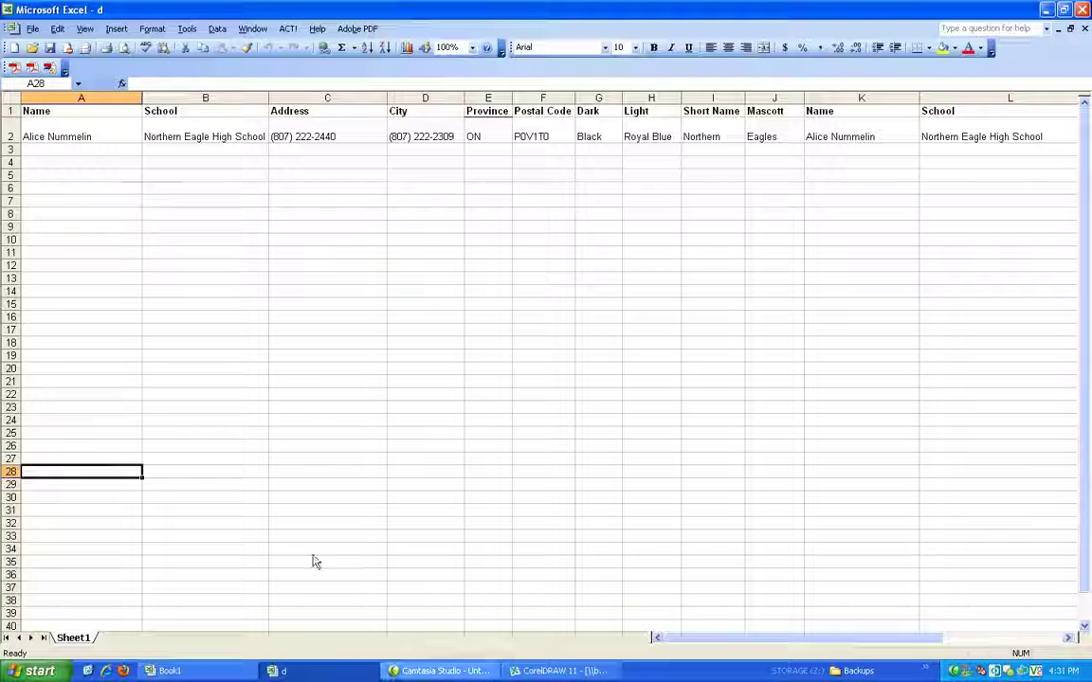
pyautogui.moveTo(684, 640)
pyautogui.mouseDown()
pyautogui.moveTo(819, 629)
pyautogui.moveTo(686, 641)
pyautogui.mouseUp()
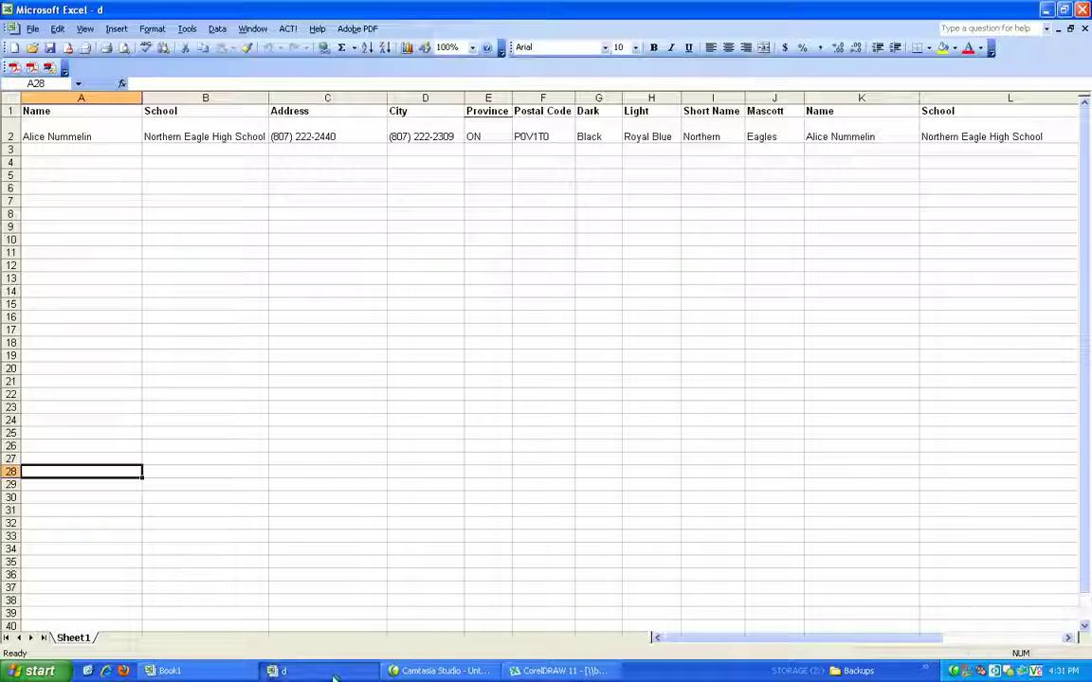
pyautogui.click(559, 671)
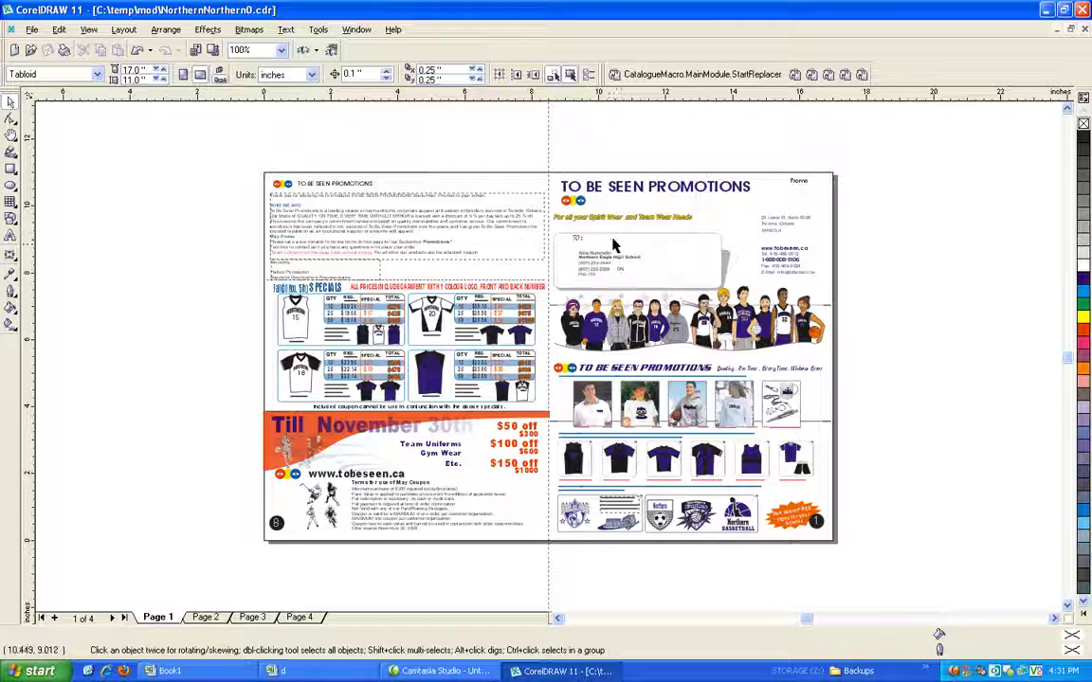
# - Compare the address block on page 1 of the generated catalogue with the school's row in the Excel workbook d
pyautogui.scroll(1, 611, 244)
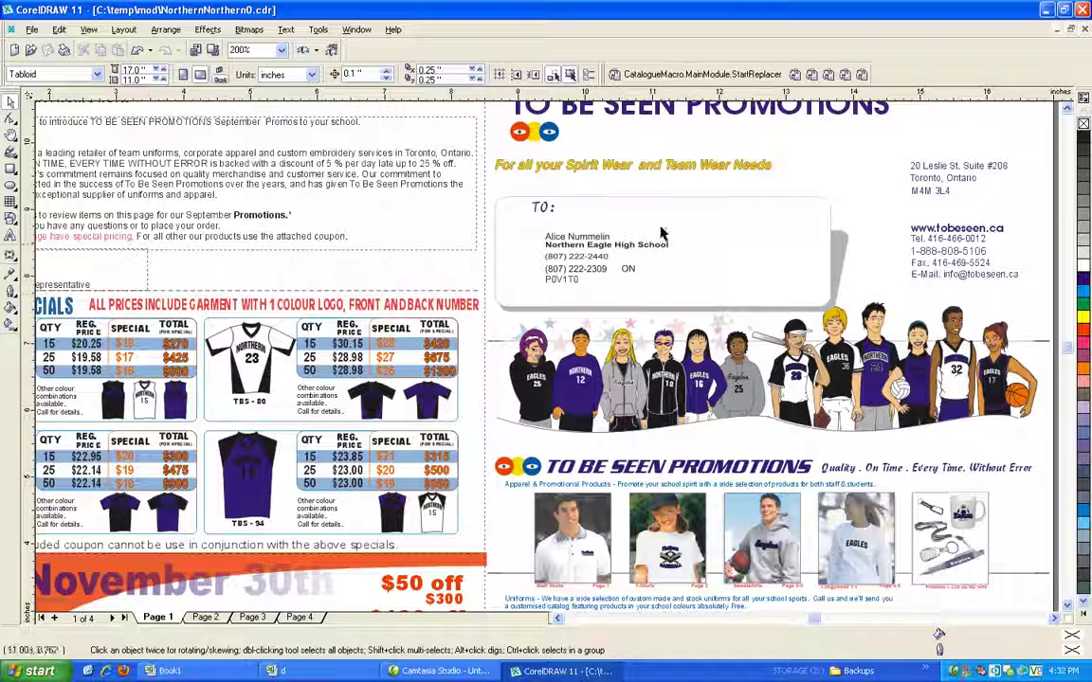
pyautogui.click(280, 671)
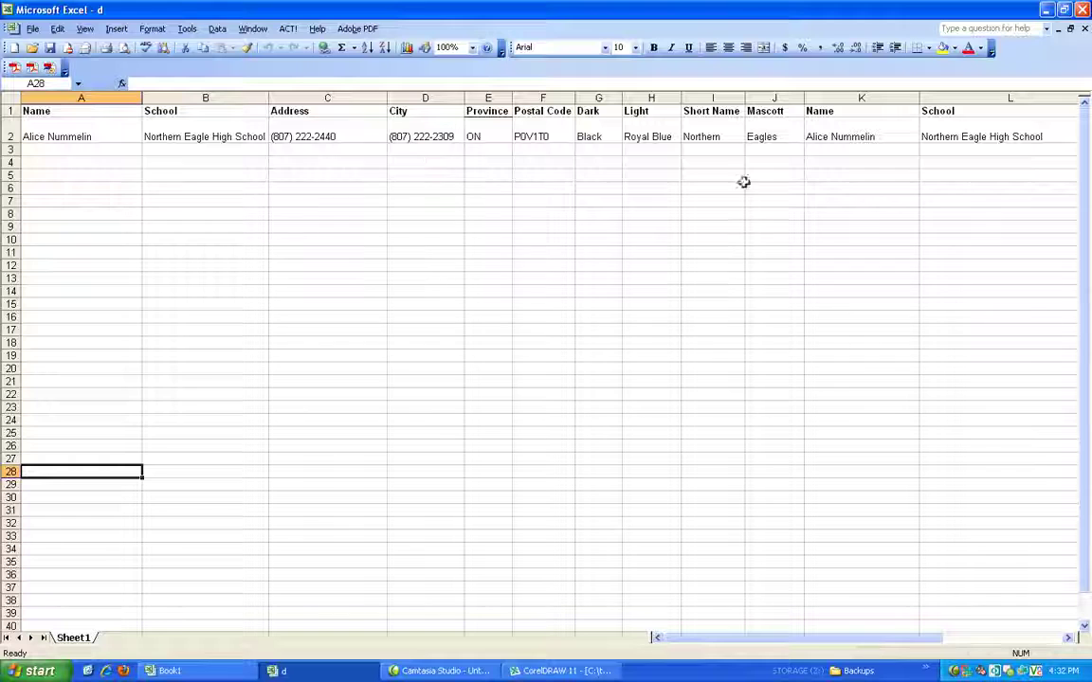
pyautogui.click(556, 672)
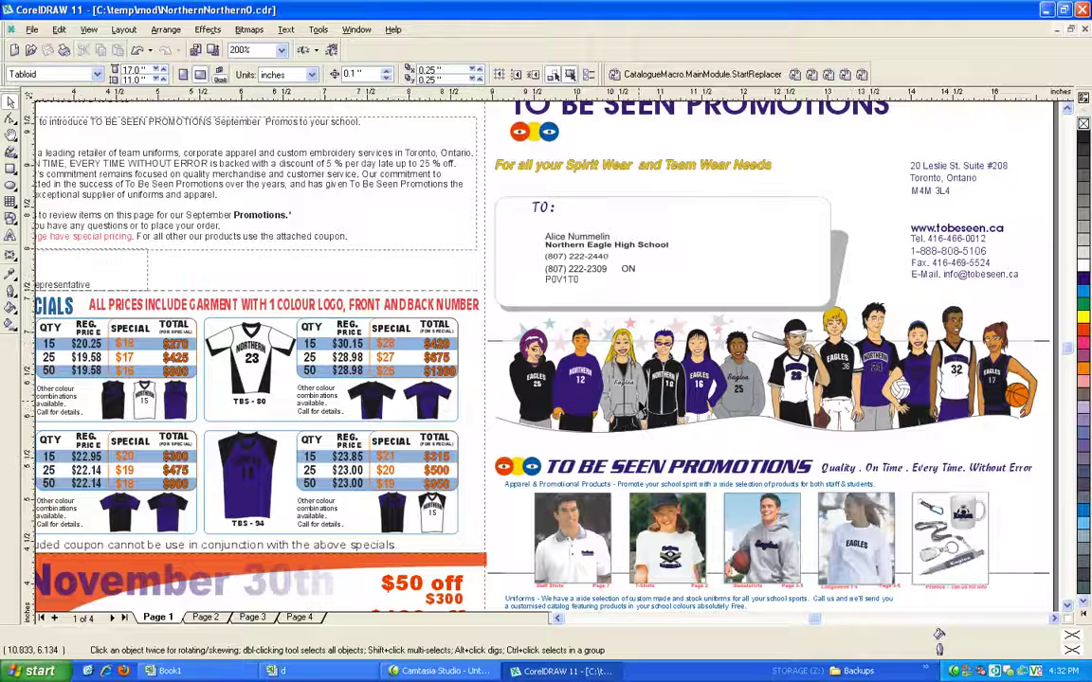
# - Examine the school and mascot lettering on the illustrated students' clothing on page 1
pyautogui.scroll(5, 626, 407)
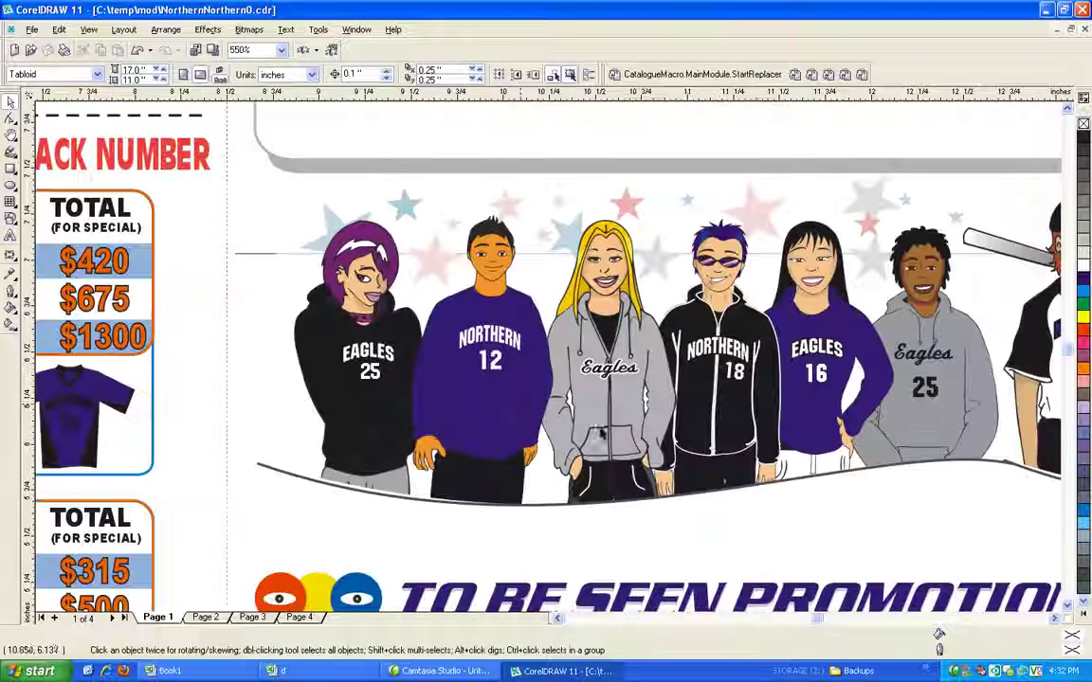
pyautogui.click(384, 360)
pyautogui.click(495, 347)
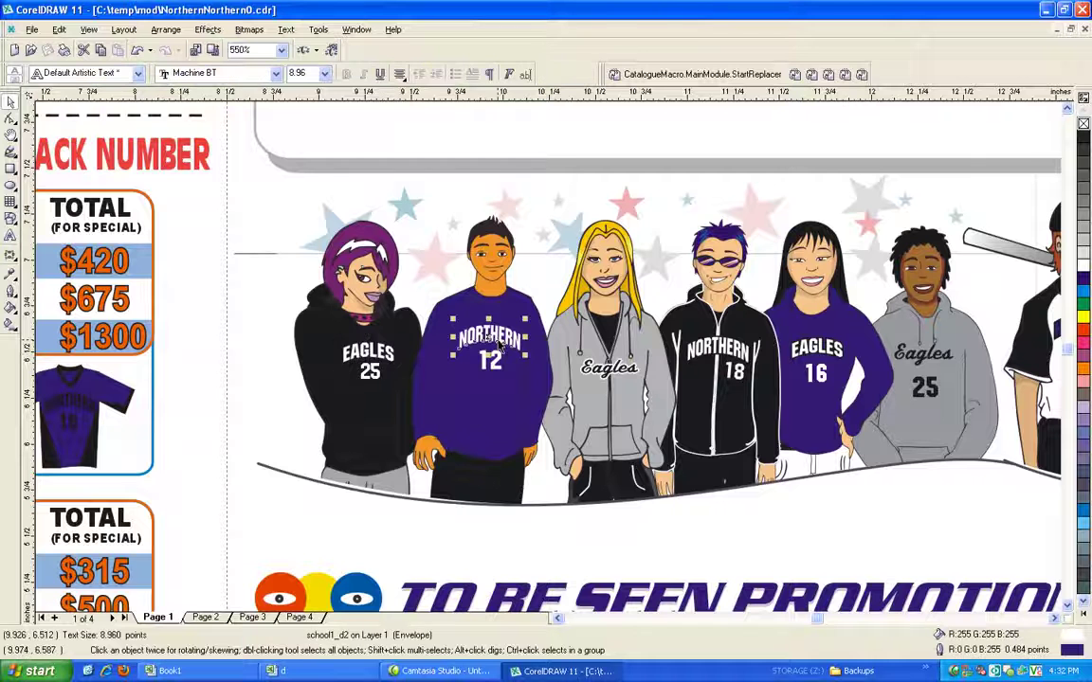
pyautogui.moveTo(499, 347); pyautogui.dragTo(521, 358)
pyautogui.scroll(-1, 521, 357)
pyautogui.press('F3')
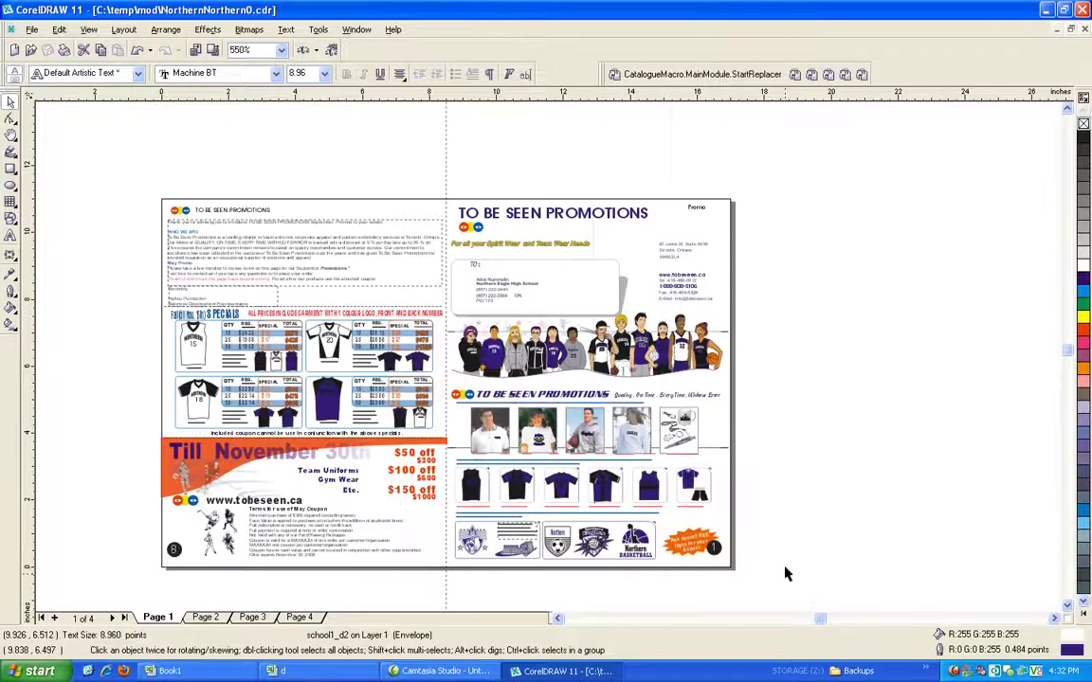
# - Look through pages 3 and 4 of the catalogue, and inspect the uniform specials on page 1
pyautogui.click(251, 618)
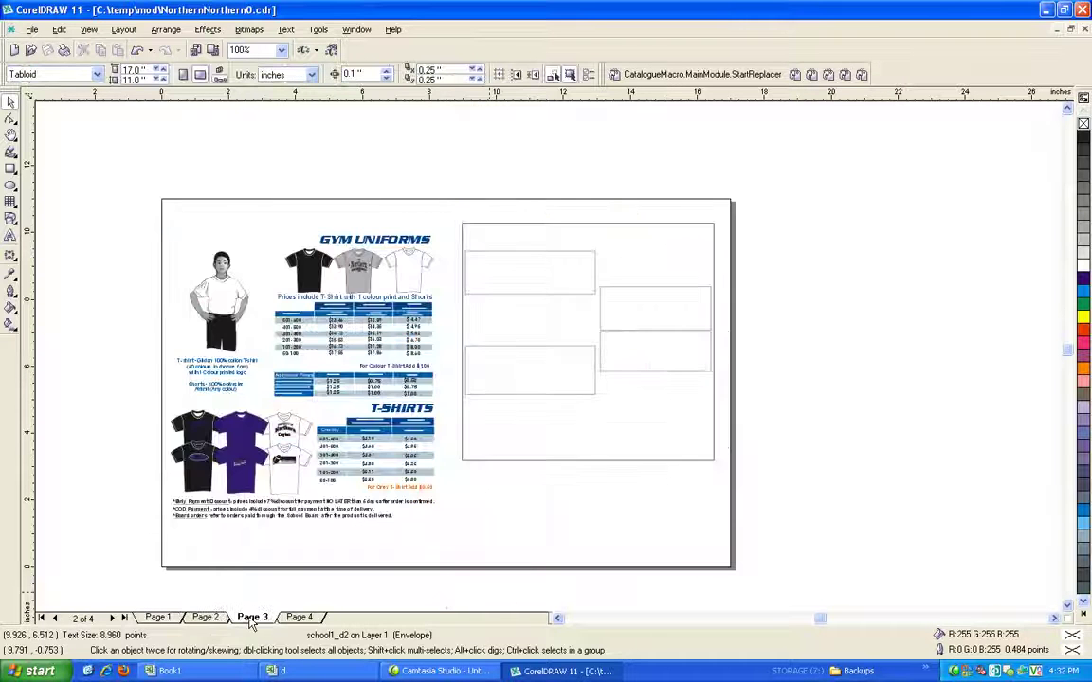
pyautogui.click(300, 618)
pyautogui.click(161, 620)
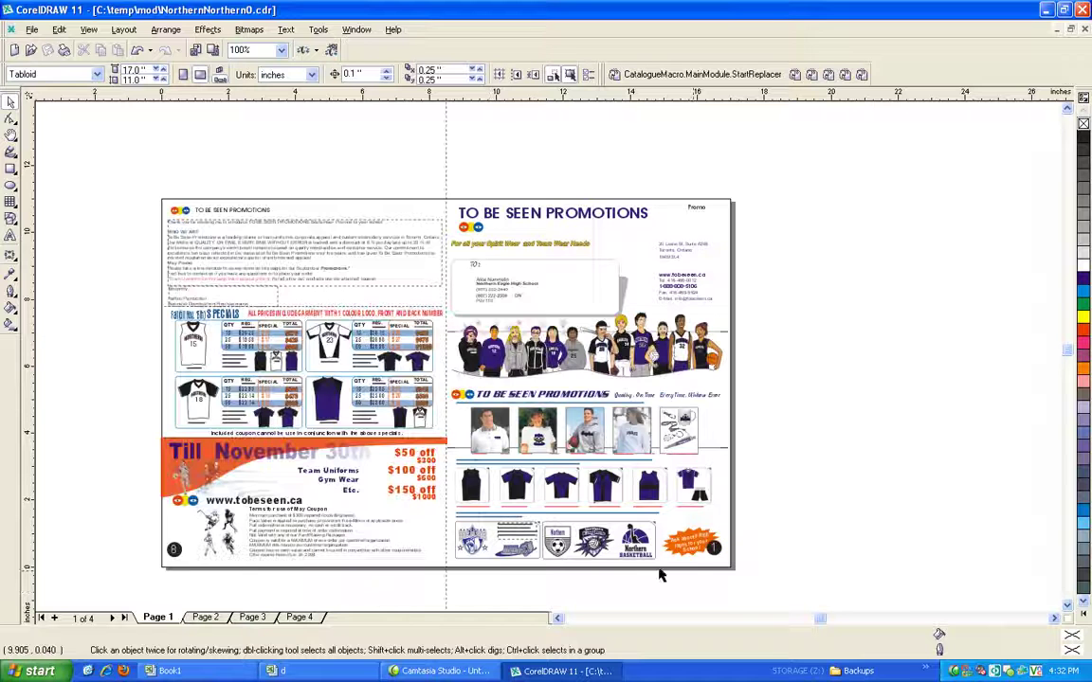
pyautogui.scroll(2, 275, 383)
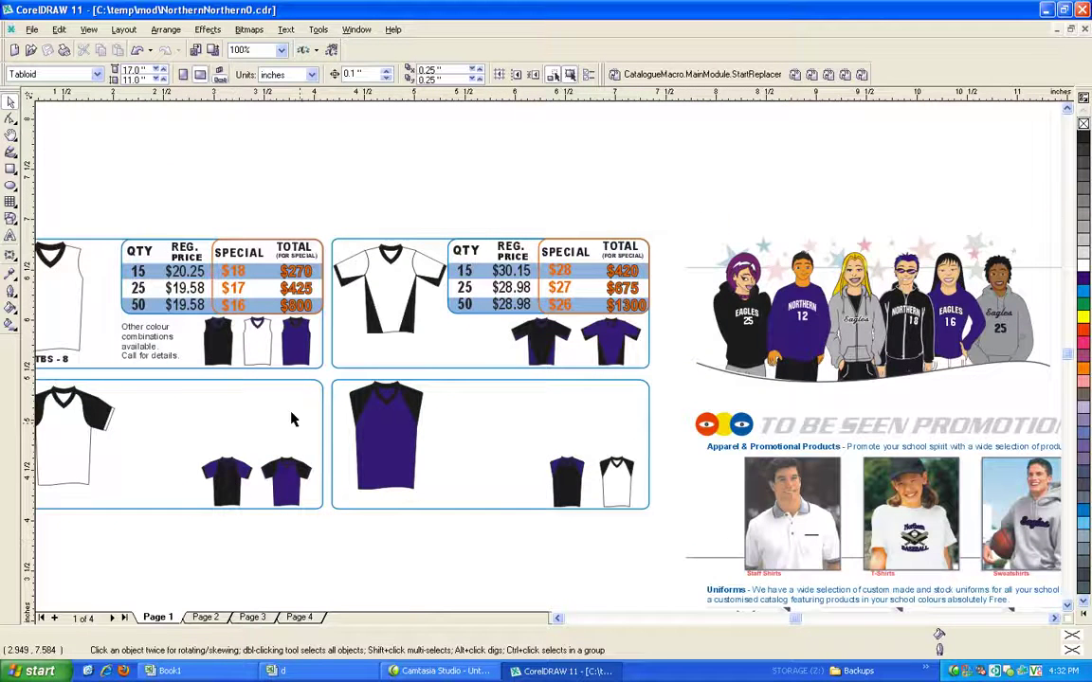
pyautogui.scroll(1, 284, 408)
pyautogui.scroll(-2, 351, 406)
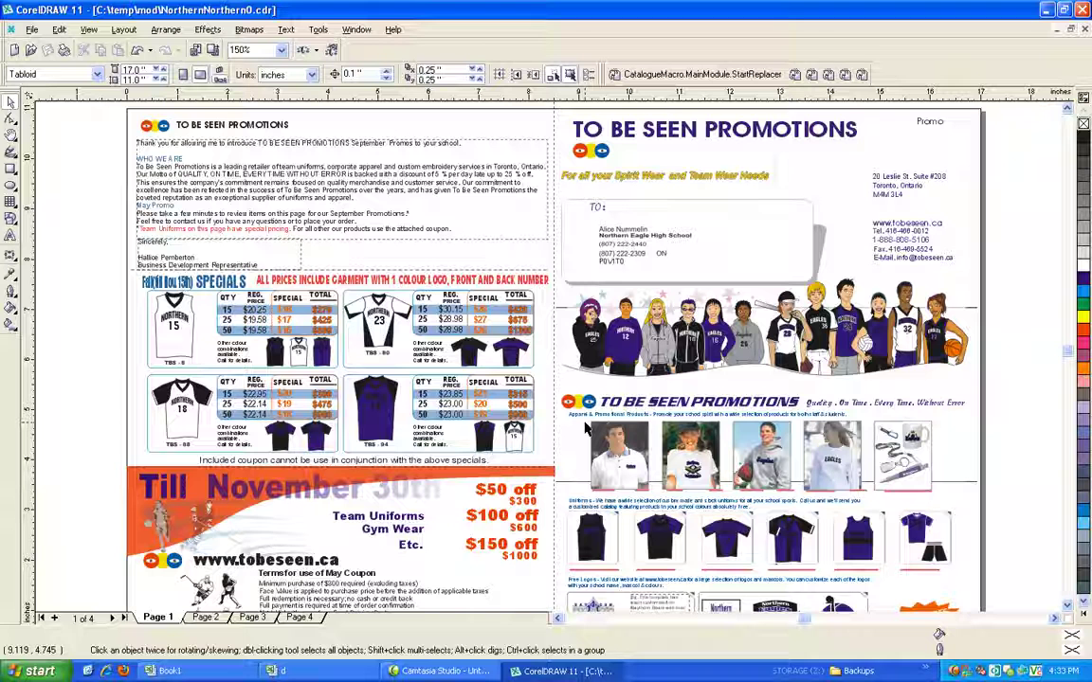
pyautogui.scroll(-1, 593, 460)
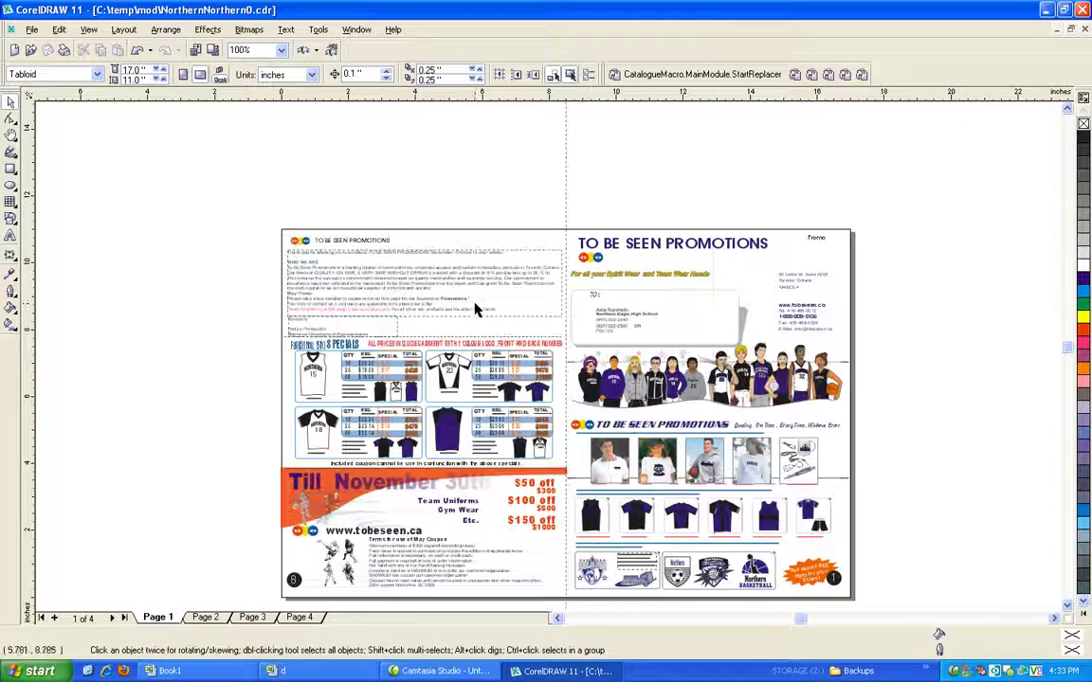
# - Start saving the generated catalogue with Save As
pyautogui.click(34, 31)
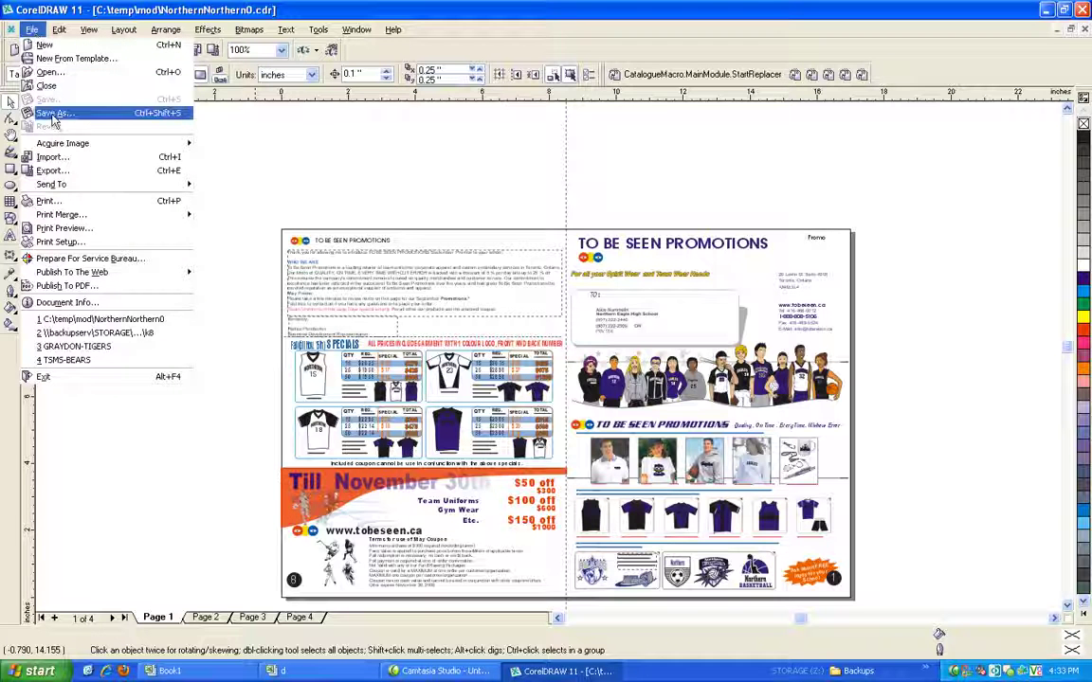